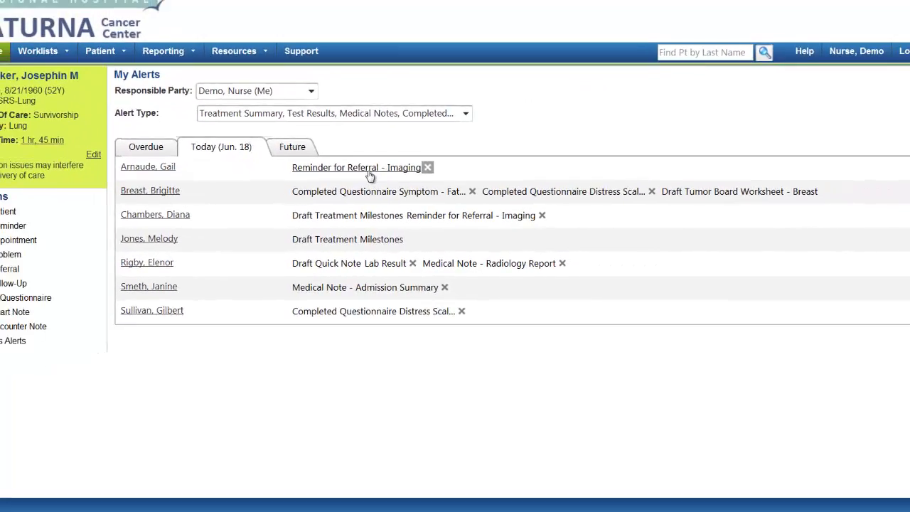
Step: Switch to the second patient among the recent patients and open that patient's Navigation Summary
{"action": "left_click", "coordinate": [27, 97]}
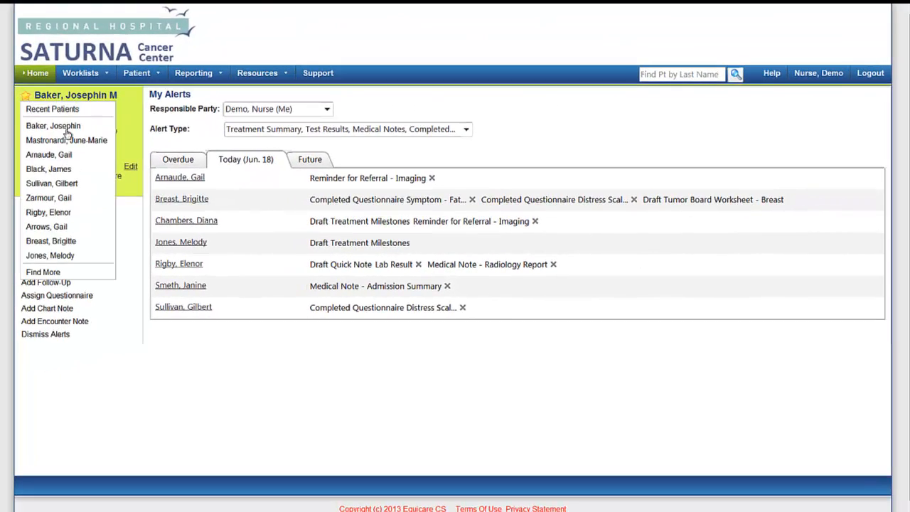
{"action": "left_click", "coordinate": [79, 141]}
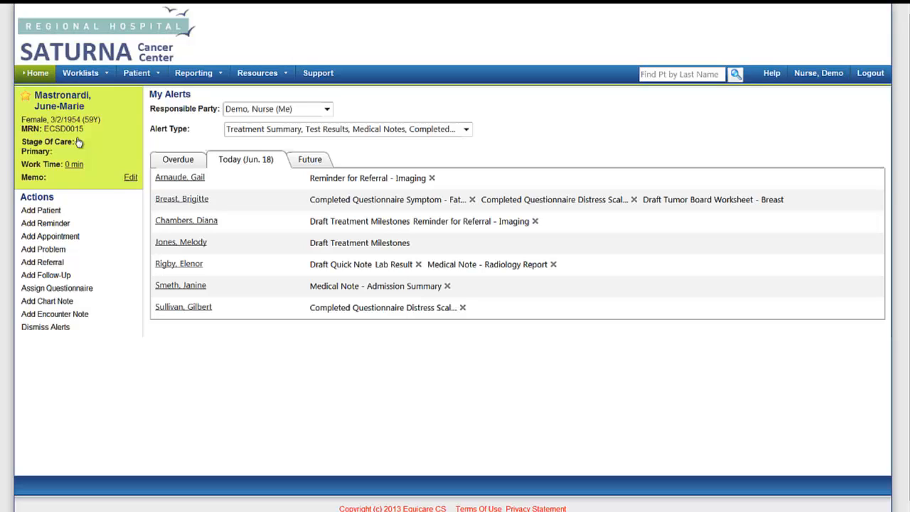
{"action": "left_click", "coordinate": [137, 73]}
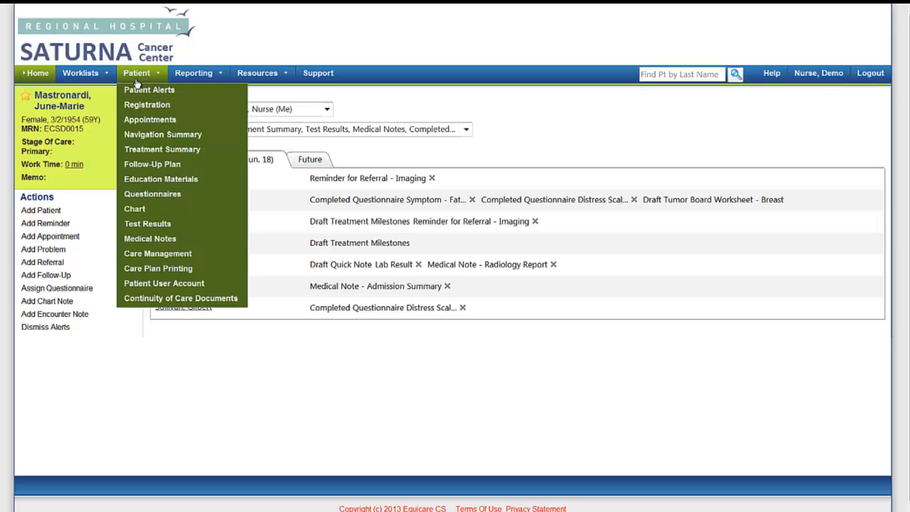
{"action": "left_click", "coordinate": [176, 135]}
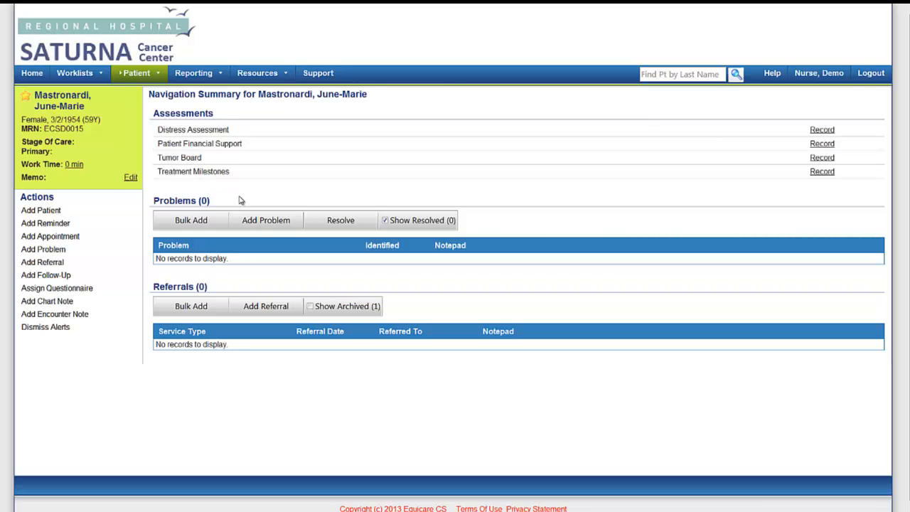
Step: Start a bulk problem assignment and select Child care, Transportation, Anxiety, Depression and Lymphedema
{"action": "left_click", "coordinate": [189, 222]}
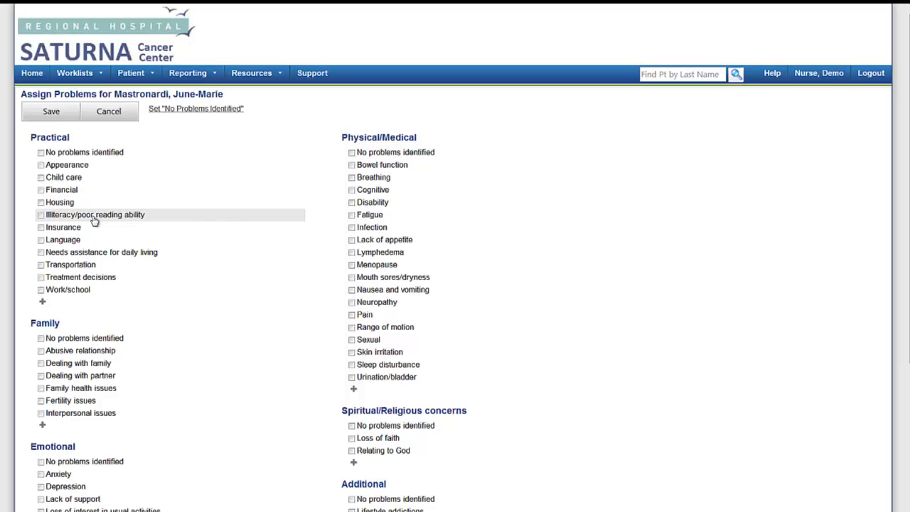
{"action": "left_click", "coordinate": [40, 178]}
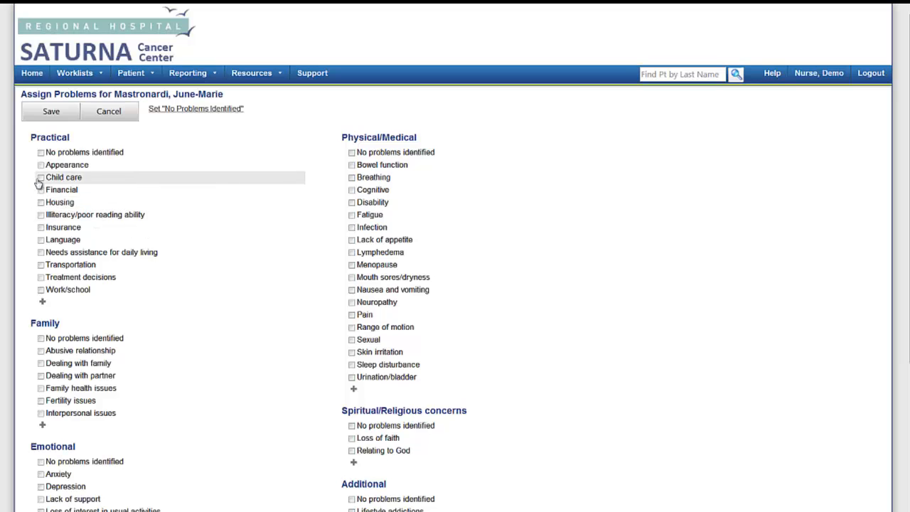
{"action": "left_click", "coordinate": [41, 265]}
{"action": "scroll", "coordinate": [224, 277], "scroll_direction": "down", "scroll_amount": 3}
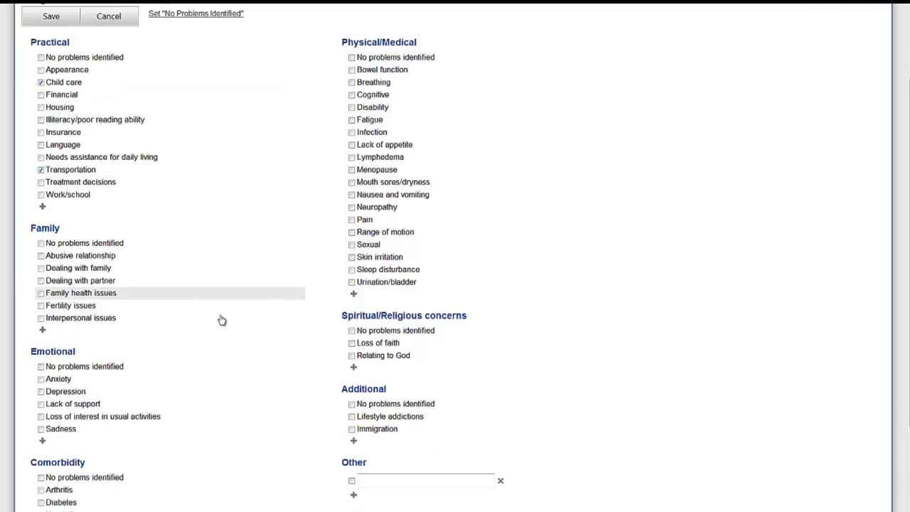
{"action": "left_click", "coordinate": [41, 379]}
{"action": "left_click", "coordinate": [41, 392]}
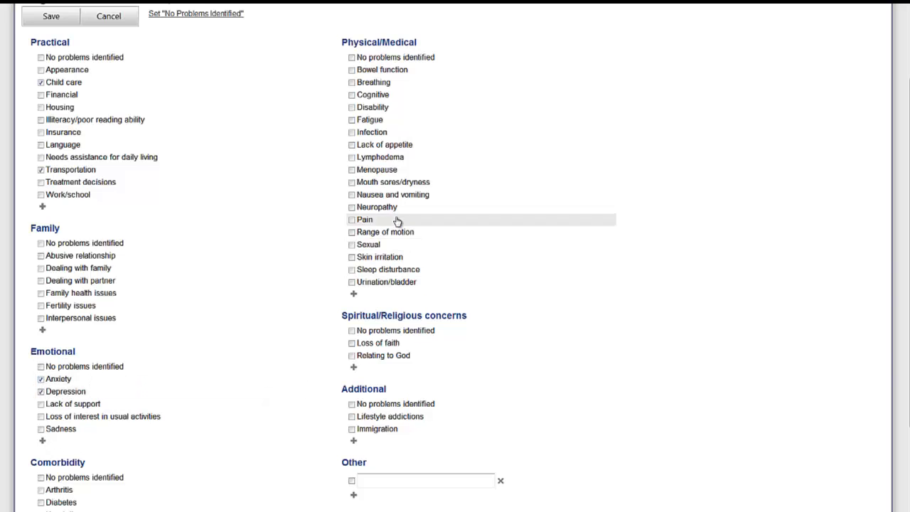
{"action": "left_click", "coordinate": [351, 157]}
Step: Mark the remaining problem categories as "No problems identified" and save the problem assessment
{"action": "scroll", "coordinate": [595, 199], "scroll_direction": "up", "scroll_amount": 3}
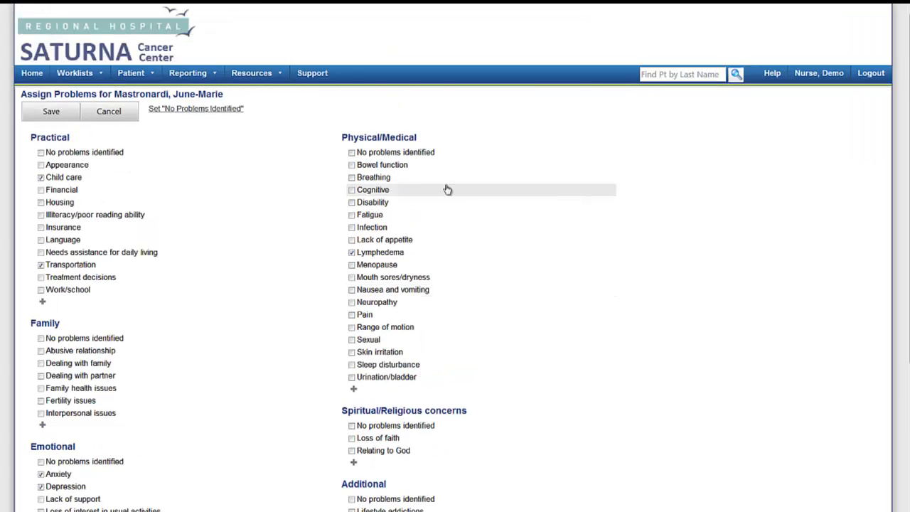
{"action": "left_click", "coordinate": [193, 111]}
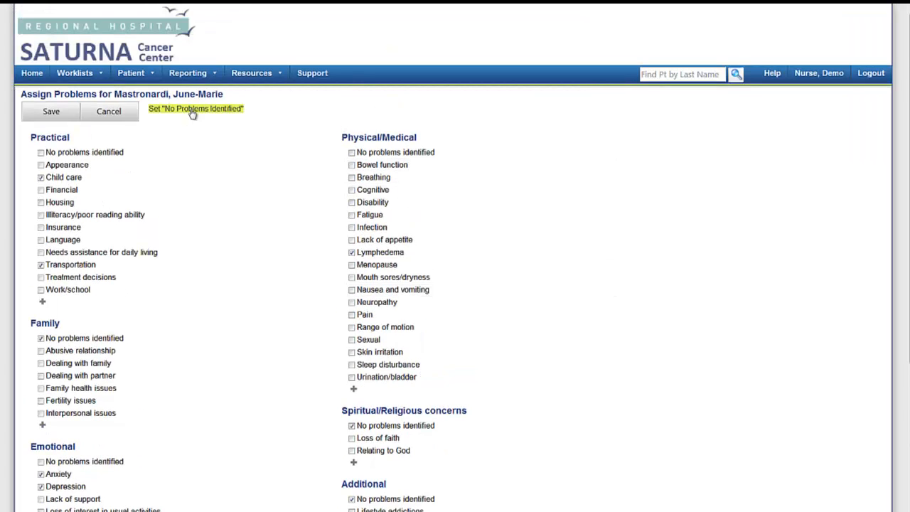
{"action": "left_click", "coordinate": [54, 114]}
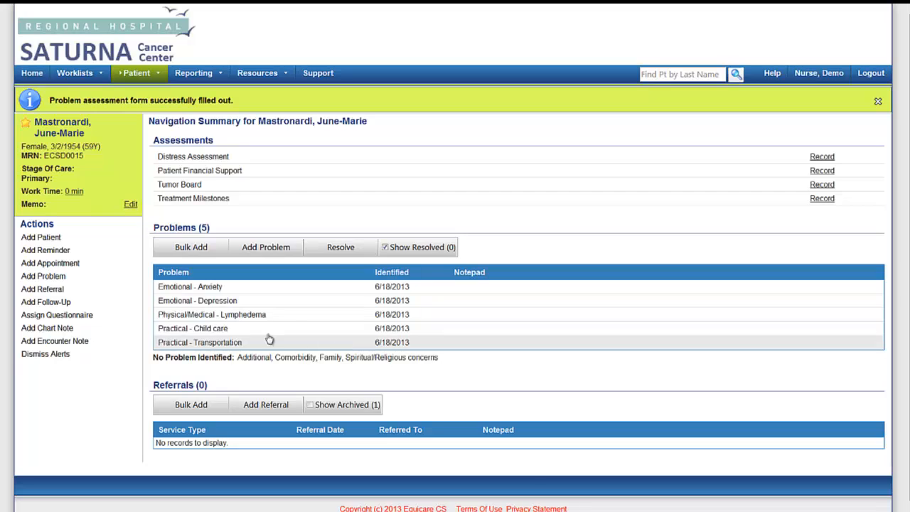
Step: Open the Emotional - Depression problem and set its reminder to 6/21/2013 with the reason "reason"
{"action": "left_click", "coordinate": [207, 304]}
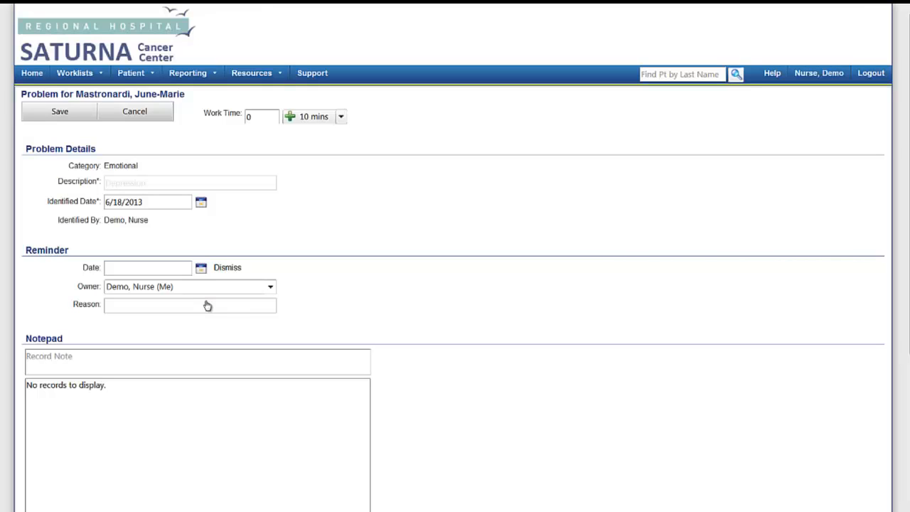
{"action": "left_click", "coordinate": [200, 268]}
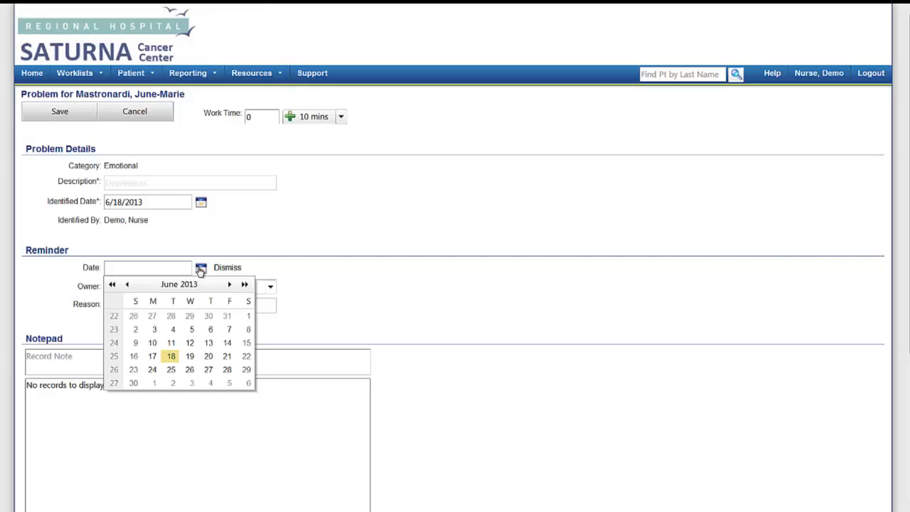
{"action": "left_click", "coordinate": [229, 358]}
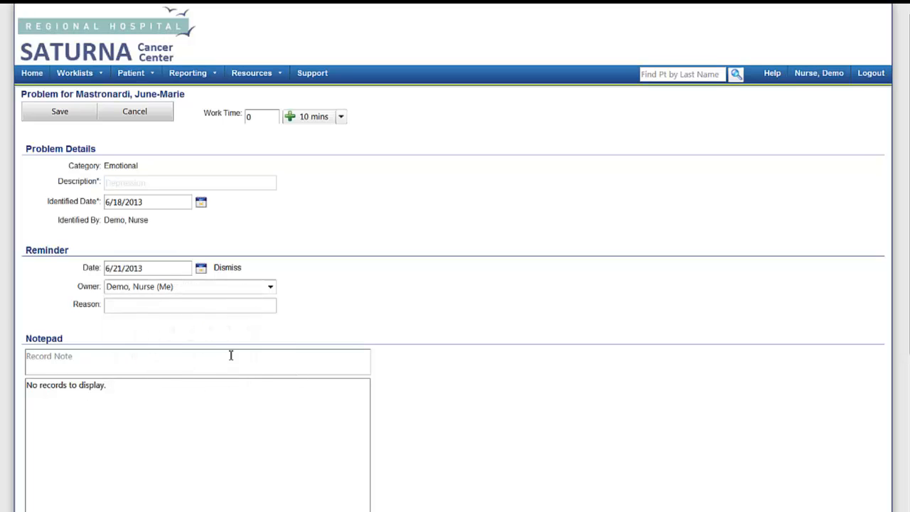
{"action": "left_click", "coordinate": [150, 307]}
{"action": "type", "text": "reason"}
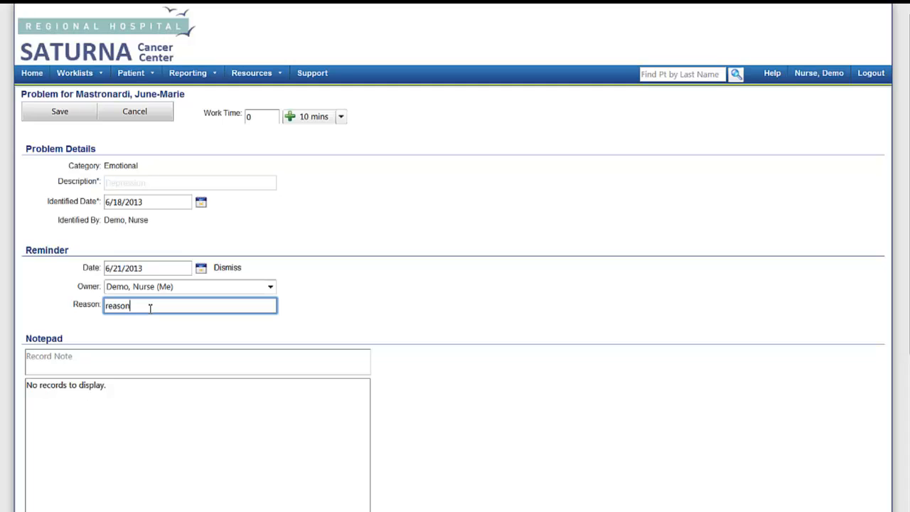
Step: Record the notepad entry "note" for the Depression problem, add 10 minutes of work time and save the problem
{"action": "left_click", "coordinate": [108, 361]}
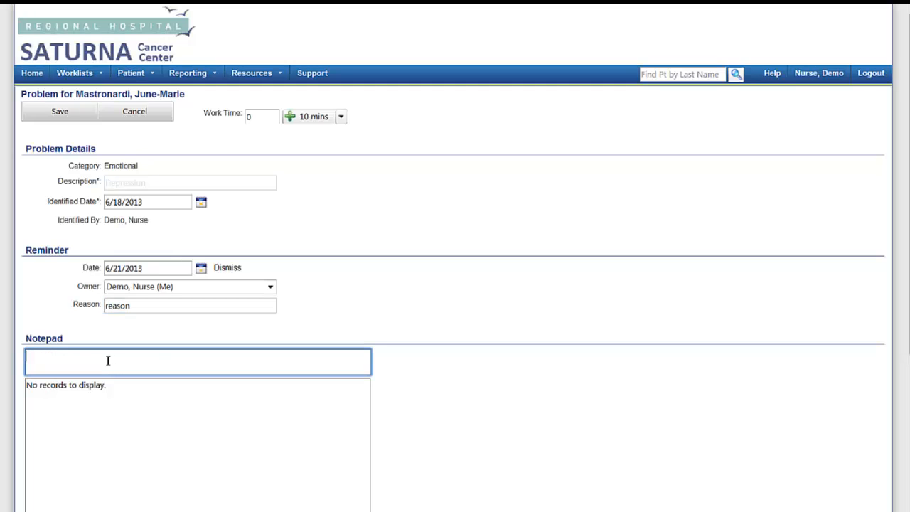
{"action": "type", "text": "note"}
{"action": "left_click", "coordinate": [314, 121]}
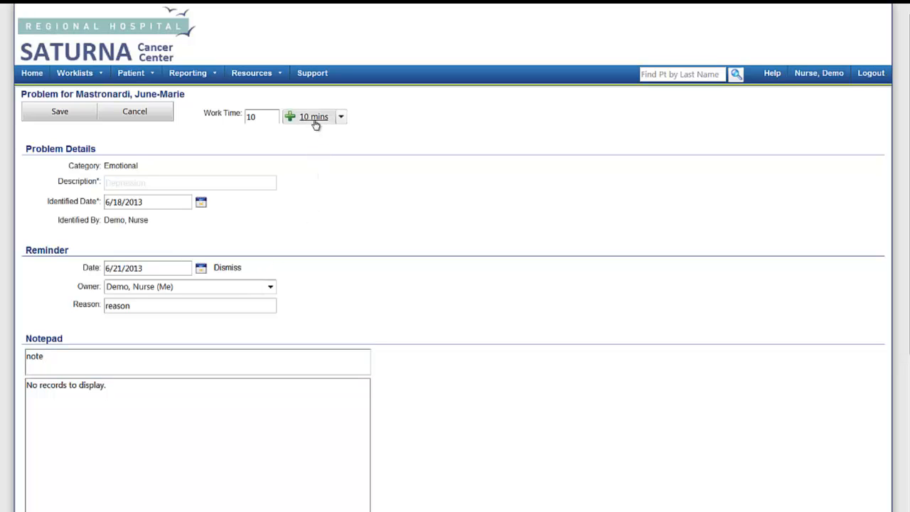
{"action": "left_click", "coordinate": [66, 120]}
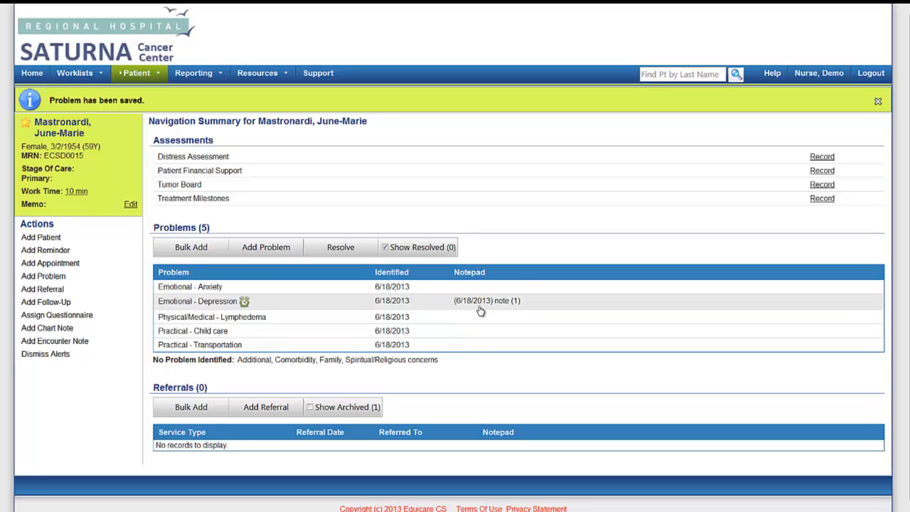
Step: Reopen the Depression problem and add an encounter note of type Phone Call with the details "qwe qwe qwe"
{"action": "left_click", "coordinate": [214, 306]}
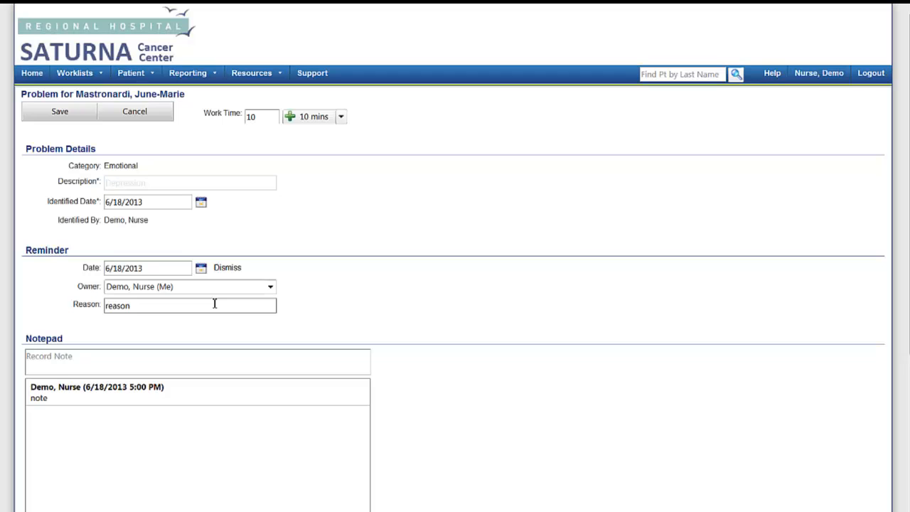
{"action": "scroll", "coordinate": [214, 304], "scroll_direction": "down", "scroll_amount": 3}
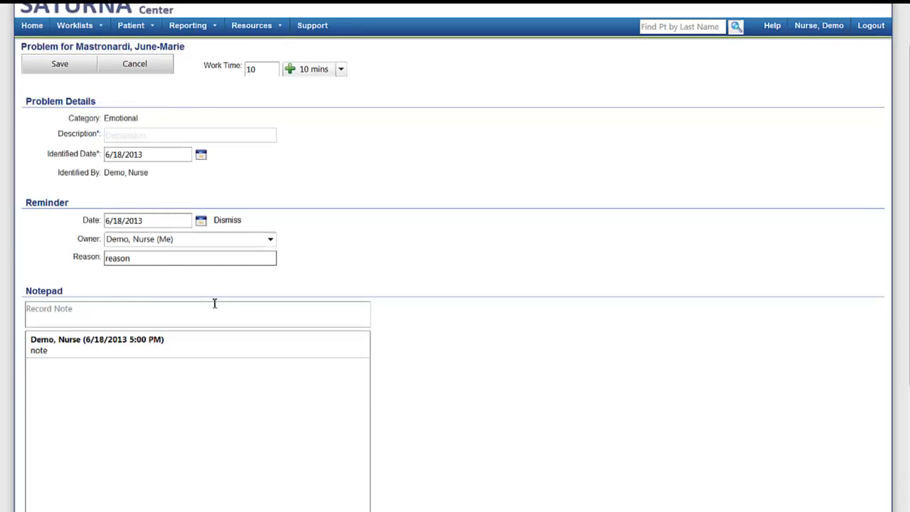
{"action": "scroll", "coordinate": [214, 304], "scroll_direction": "down", "scroll_amount": 1}
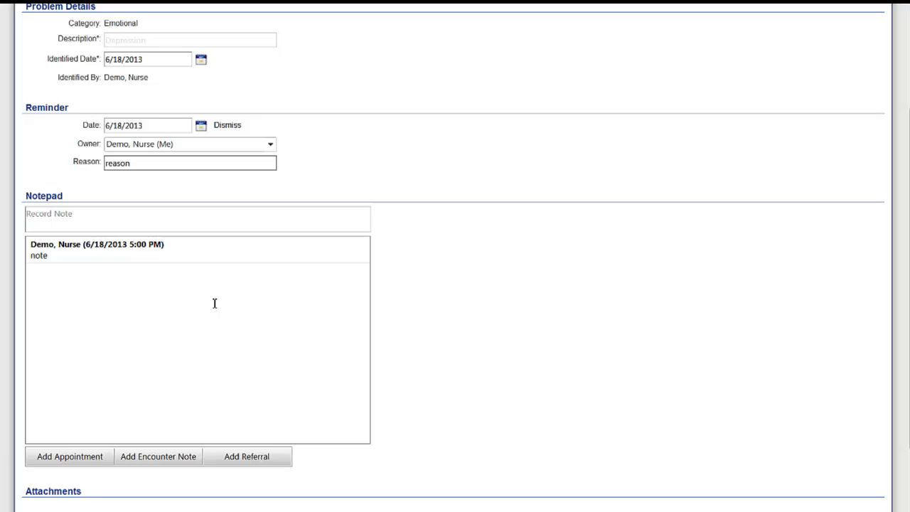
{"action": "left_click", "coordinate": [214, 305]}
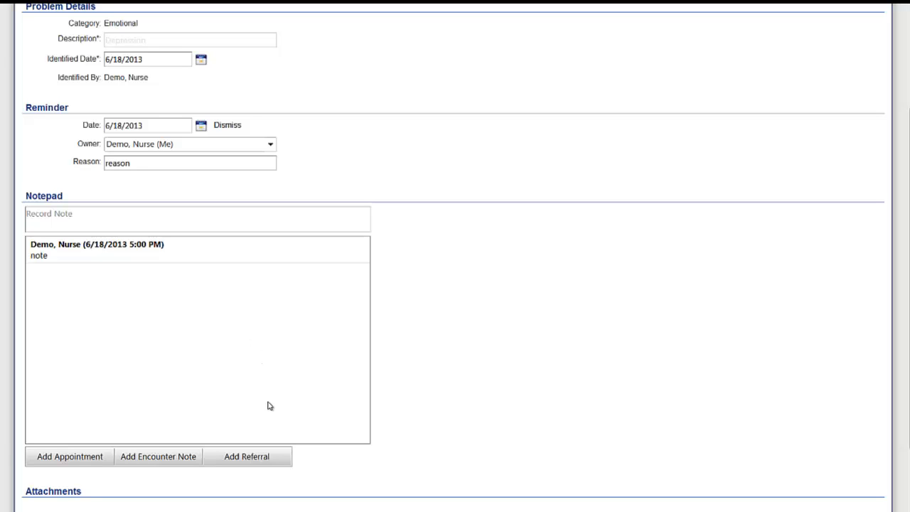
{"action": "left_click", "coordinate": [158, 457]}
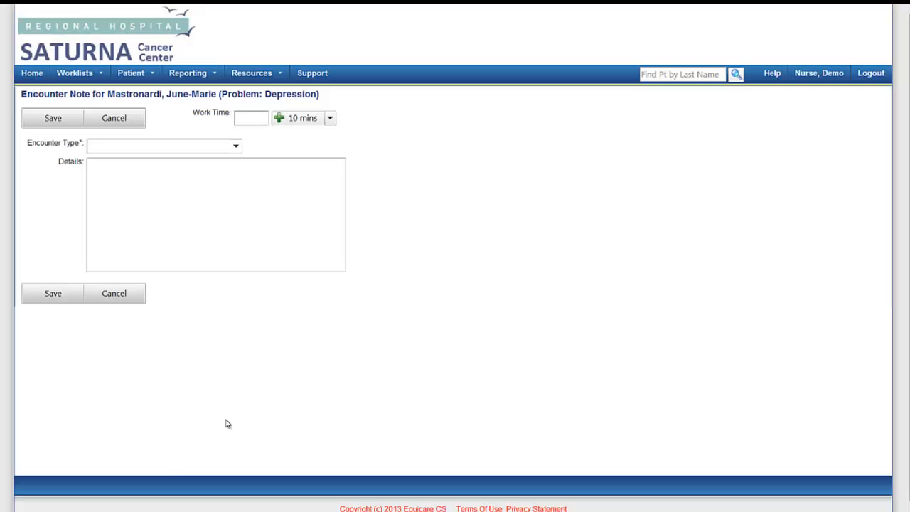
{"action": "left_click", "coordinate": [236, 148]}
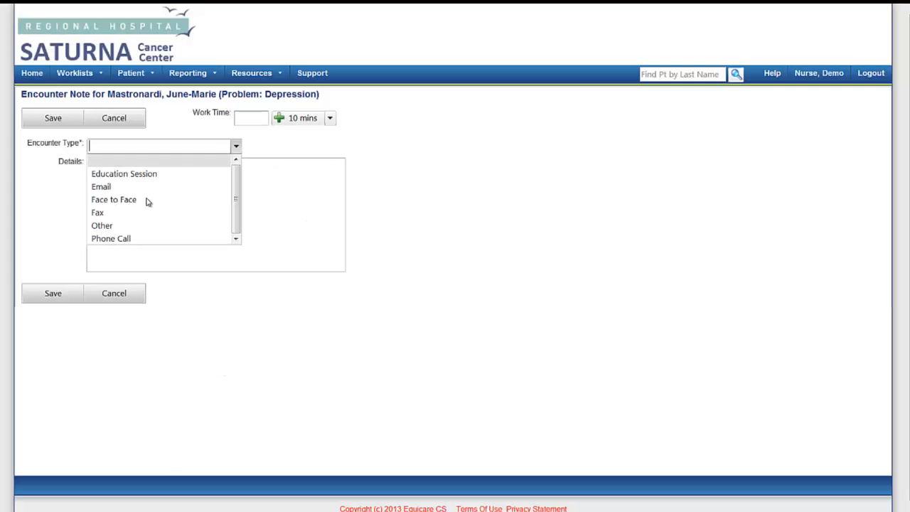
{"action": "left_click", "coordinate": [128, 239]}
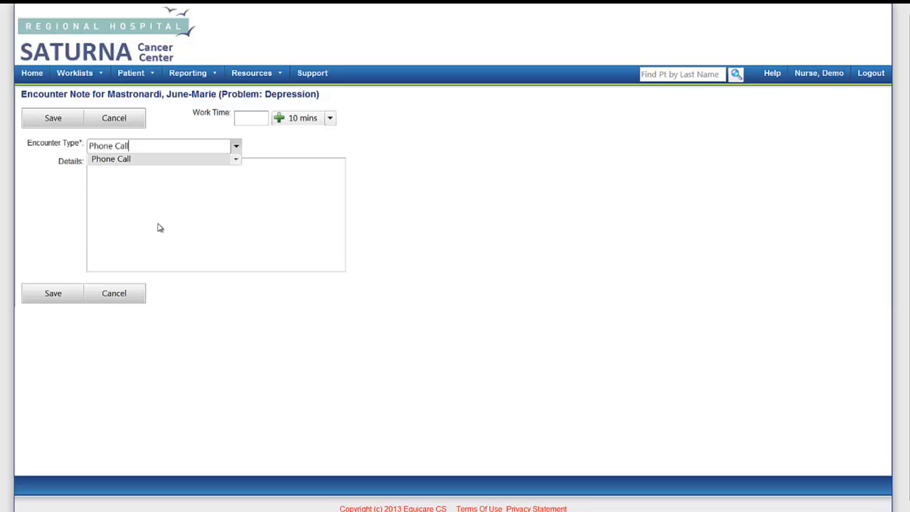
{"action": "left_click", "coordinate": [158, 209]}
{"action": "type", "text": "qwe qwe qwe"}
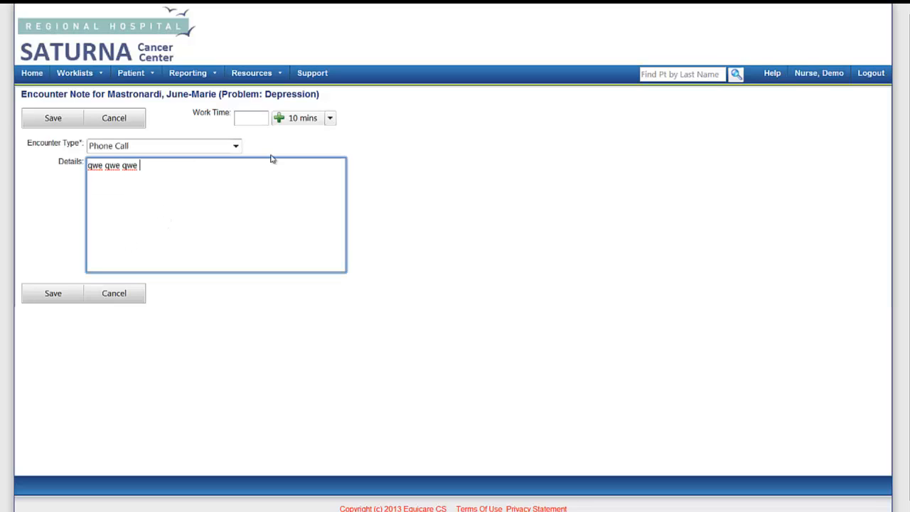
Step: Set the encounter note's work time to 20 minutes and save the note
{"action": "left_click", "coordinate": [303, 124]}
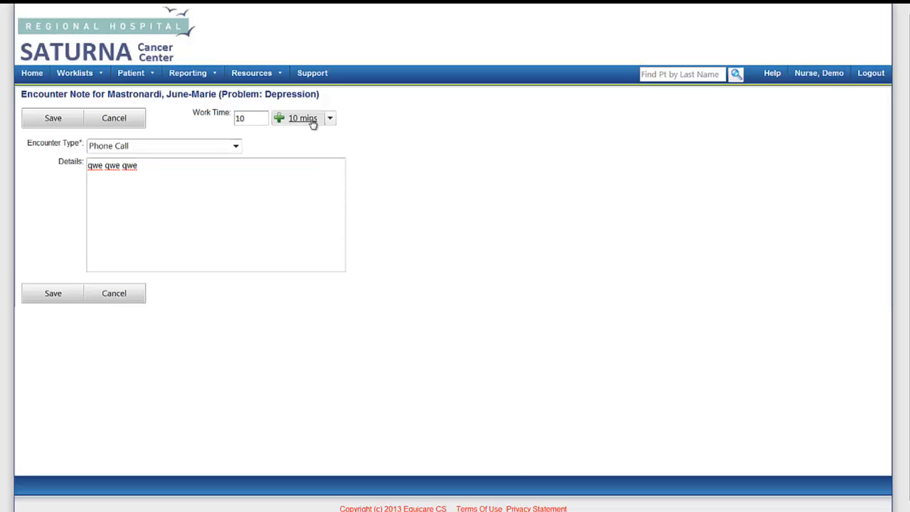
{"action": "left_click", "coordinate": [312, 121]}
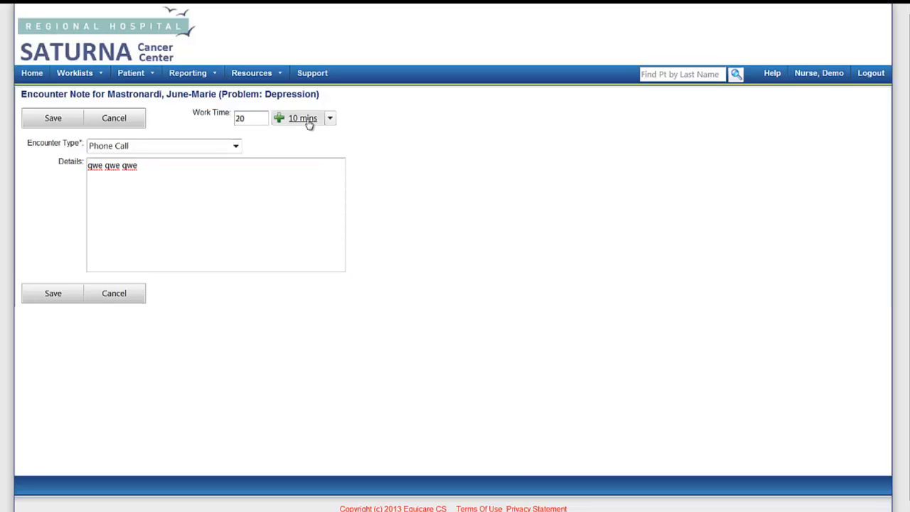
{"action": "left_click", "coordinate": [53, 118]}
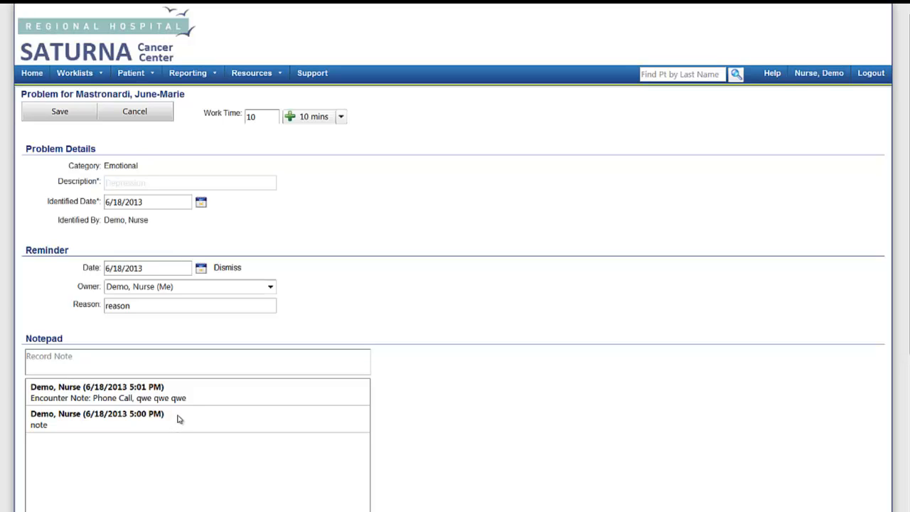
Step: Start a referral from the Depression problem with Counseling as the service type
{"action": "scroll", "coordinate": [180, 418], "scroll_direction": "down", "scroll_amount": 3}
{"action": "scroll", "coordinate": [181, 418], "scroll_direction": "down", "scroll_amount": 1}
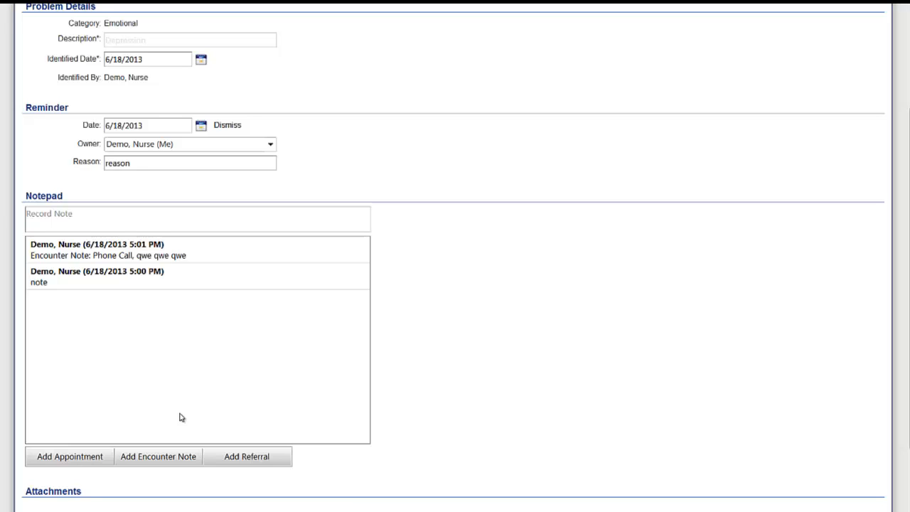
{"action": "left_click", "coordinate": [260, 457]}
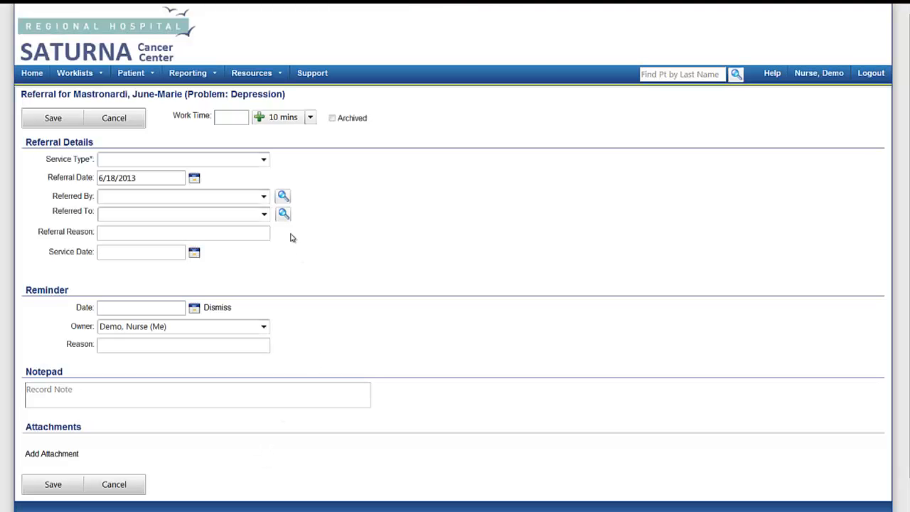
{"action": "left_click", "coordinate": [264, 160]}
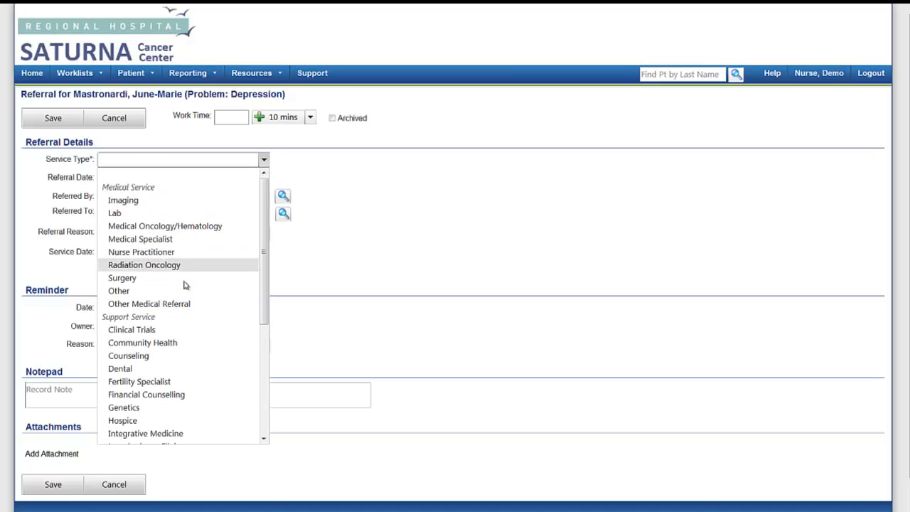
{"action": "left_click", "coordinate": [147, 357]}
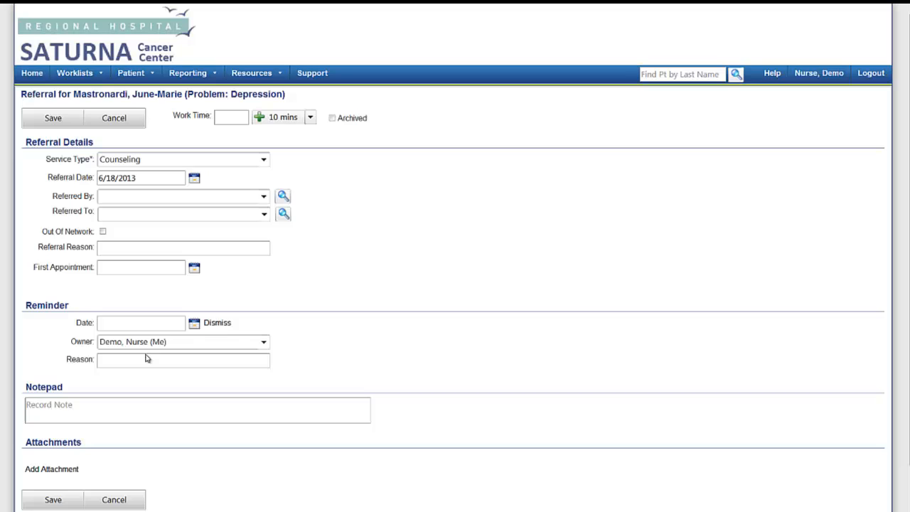
Step: Set the current nurse (Me) as the referrer and refer to the individual provider listed directly after Wellness Support Group SCRMC
{"action": "left_click", "coordinate": [268, 201]}
{"action": "left_click", "coordinate": [180, 238]}
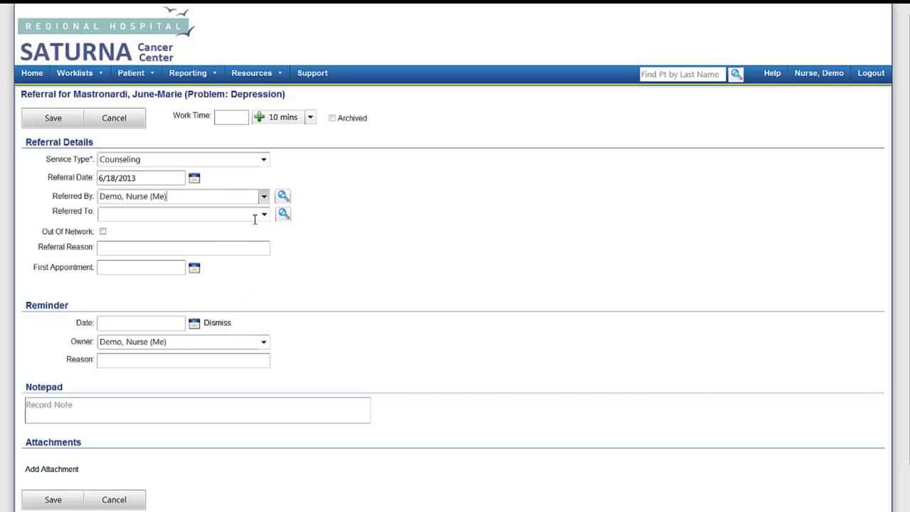
{"action": "left_click", "coordinate": [264, 215]}
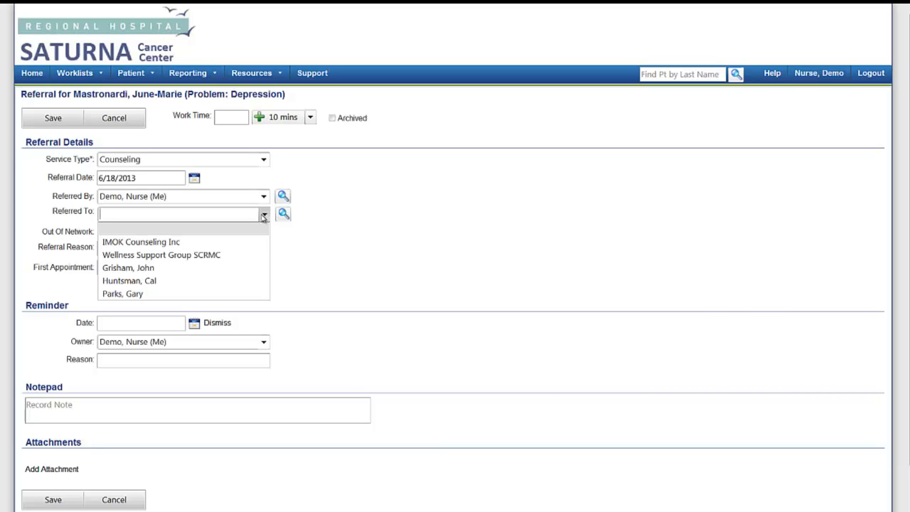
{"action": "left_click", "coordinate": [128, 268]}
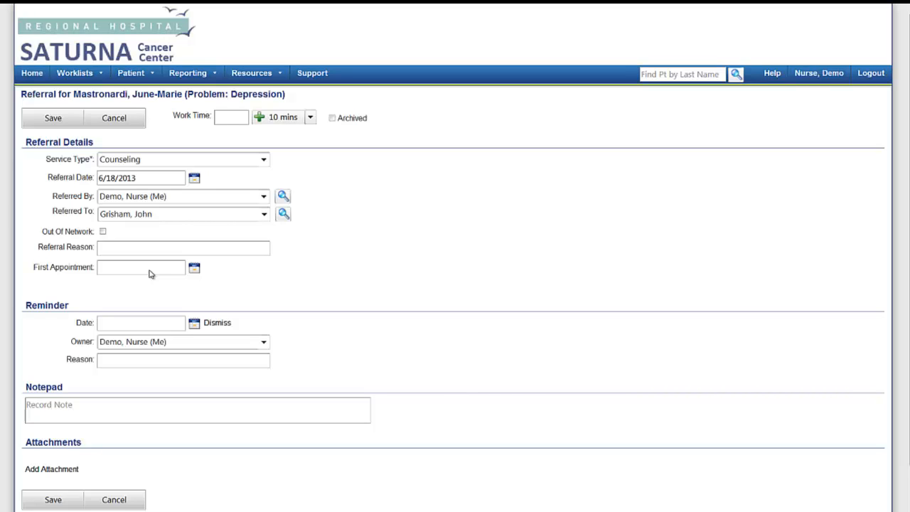
Step: Mark the counseling referral as out of network with the reason "Service not provided In Network" and save it
{"action": "left_click", "coordinate": [103, 232]}
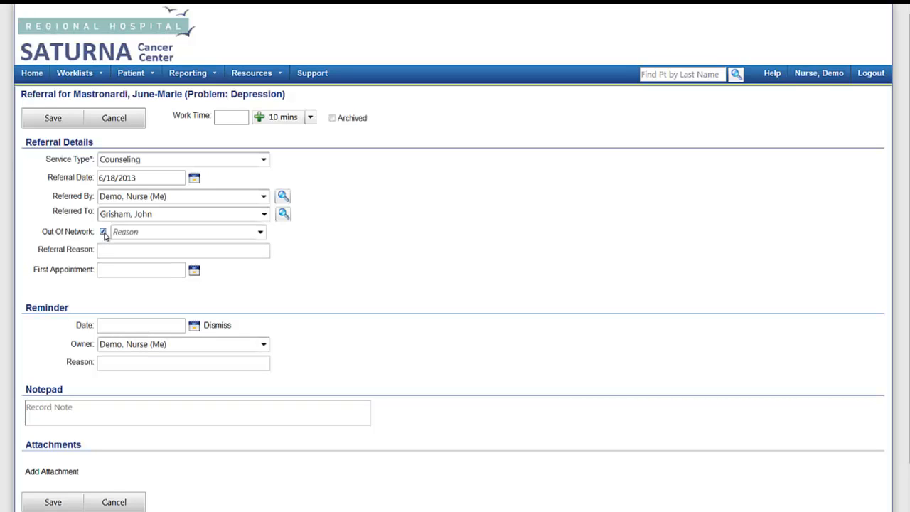
{"action": "left_click", "coordinate": [261, 233]}
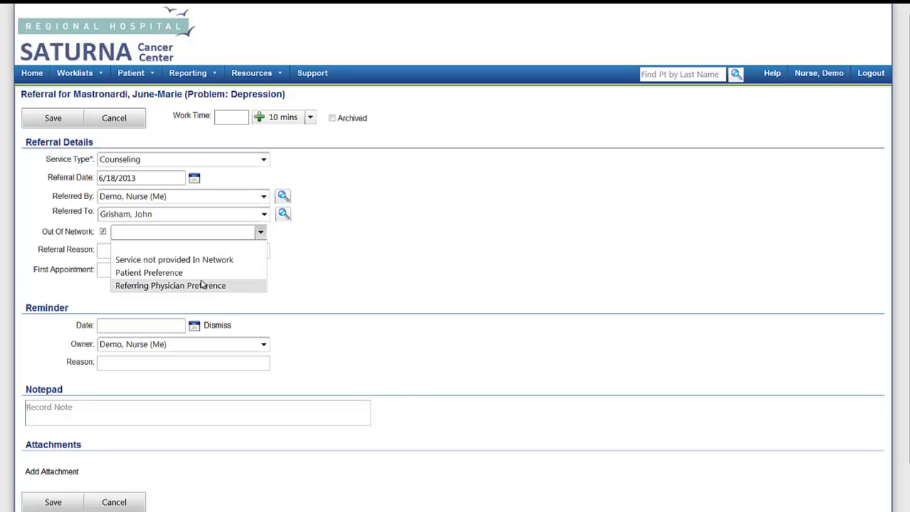
{"action": "left_click", "coordinate": [212, 259]}
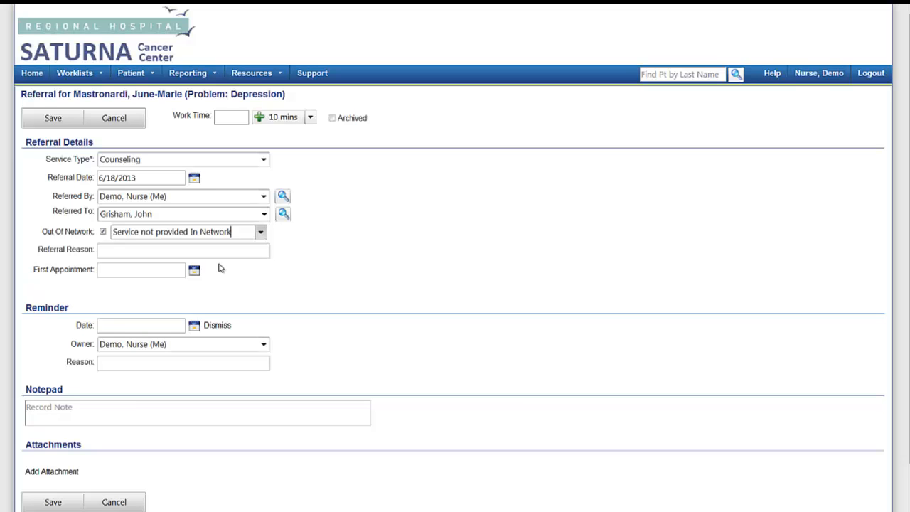
{"action": "left_click", "coordinate": [54, 119]}
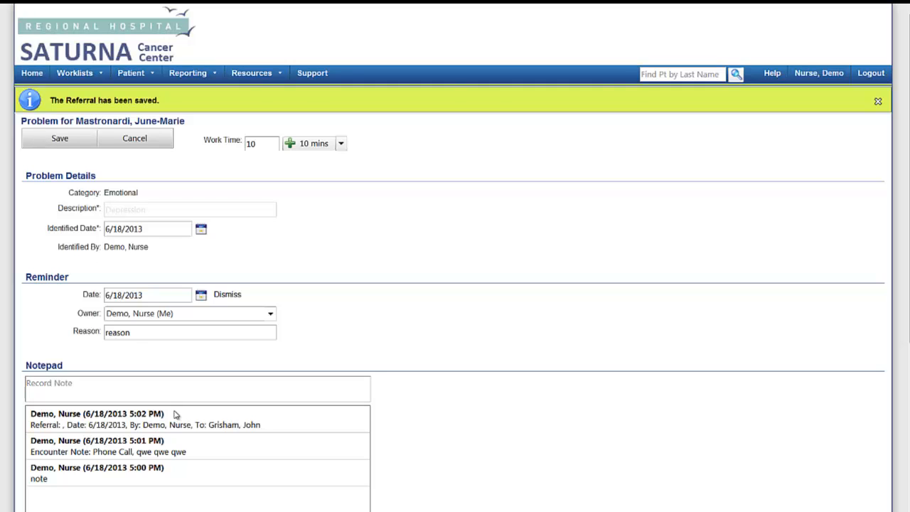
Step: Save the Depression problem and review its notepad entries from the Navigation Summary
{"action": "left_click", "coordinate": [193, 401]}
{"action": "left_click", "coordinate": [61, 141]}
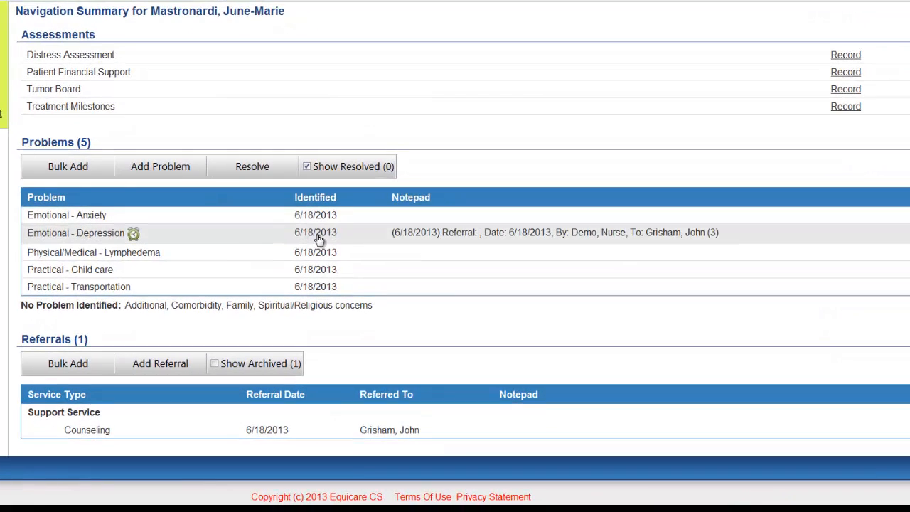
{"action": "left_click", "coordinate": [452, 236]}
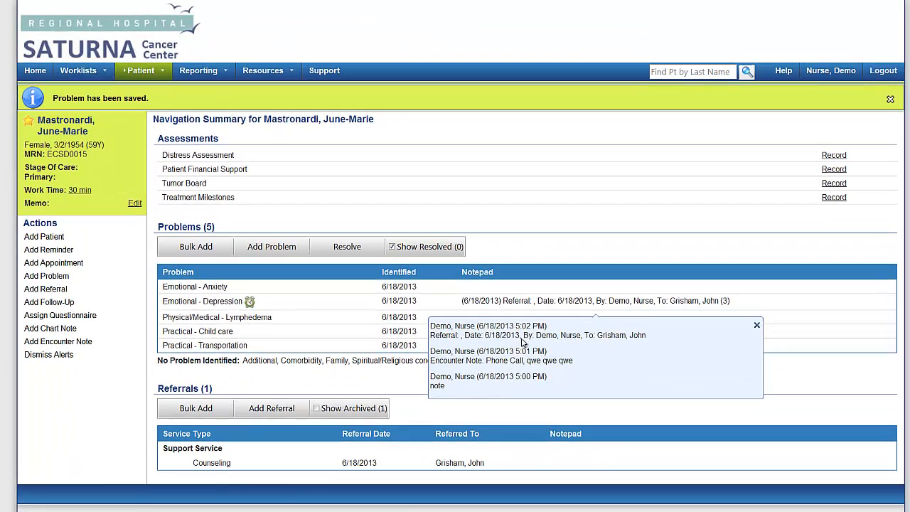
{"action": "left_click", "coordinate": [468, 282]}
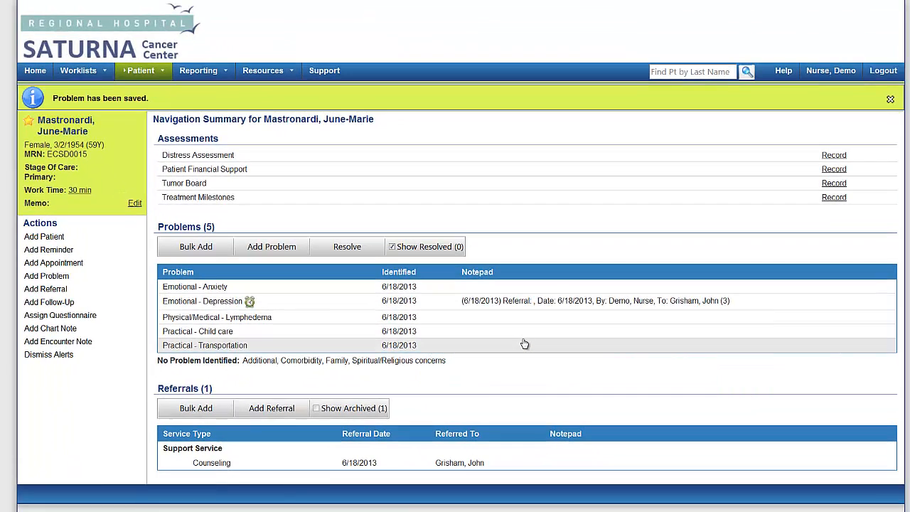
Step: Switch to the third patient among the recent patients and review the notepad history of the Physical/Medical - Breathing problem
{"action": "left_click", "coordinate": [28, 121]}
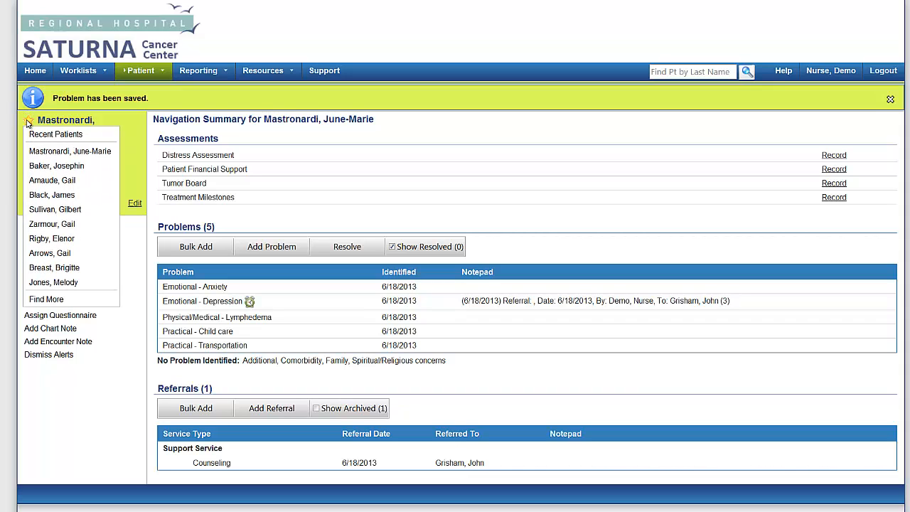
{"action": "left_click", "coordinate": [53, 180]}
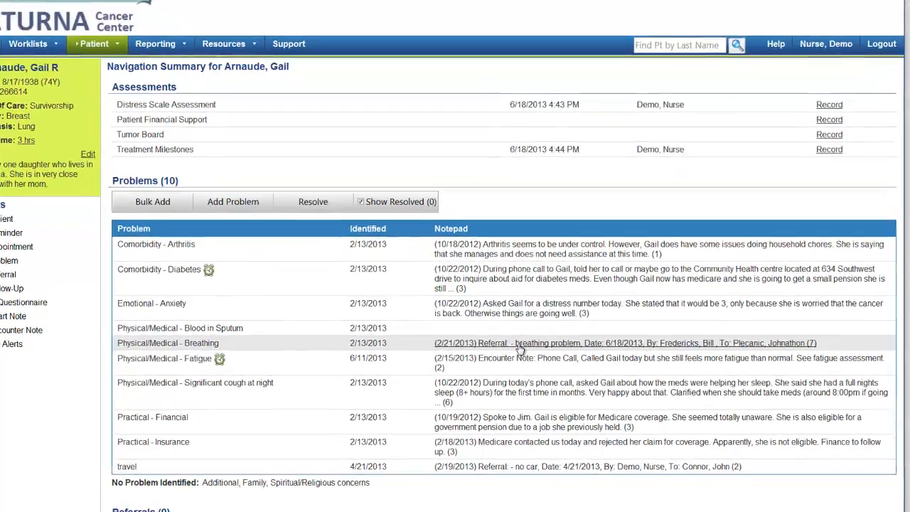
{"action": "left_click", "coordinate": [541, 356]}
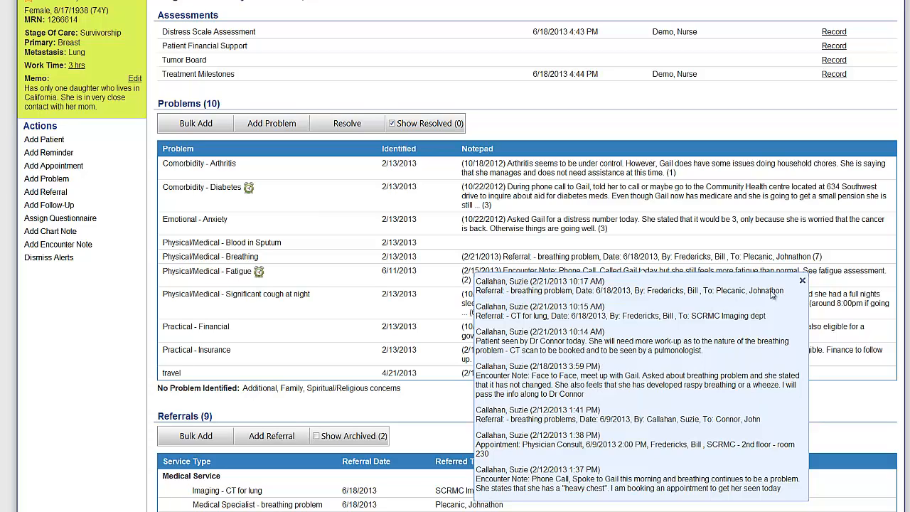
{"action": "left_click", "coordinate": [802, 281]}
Step: Record a Distress Scale Assessment with level 8, save it as final and review the distress scale flowsheet
{"action": "scroll", "coordinate": [800, 288], "scroll_direction": "up", "scroll_amount": 2}
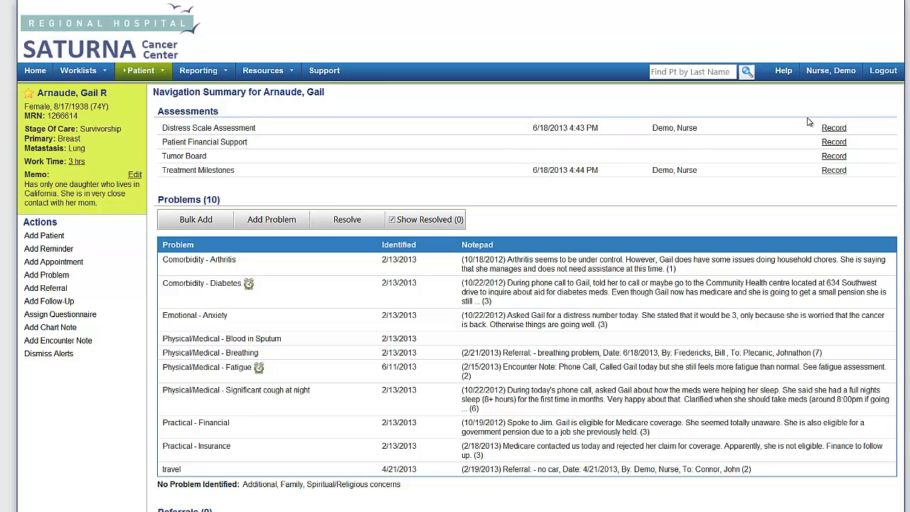
{"action": "left_click", "coordinate": [834, 128]}
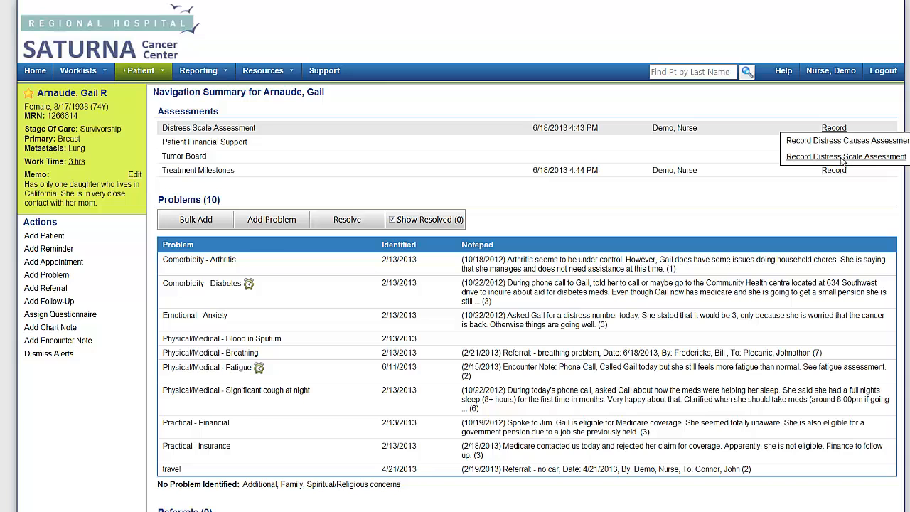
{"action": "left_click", "coordinate": [843, 157]}
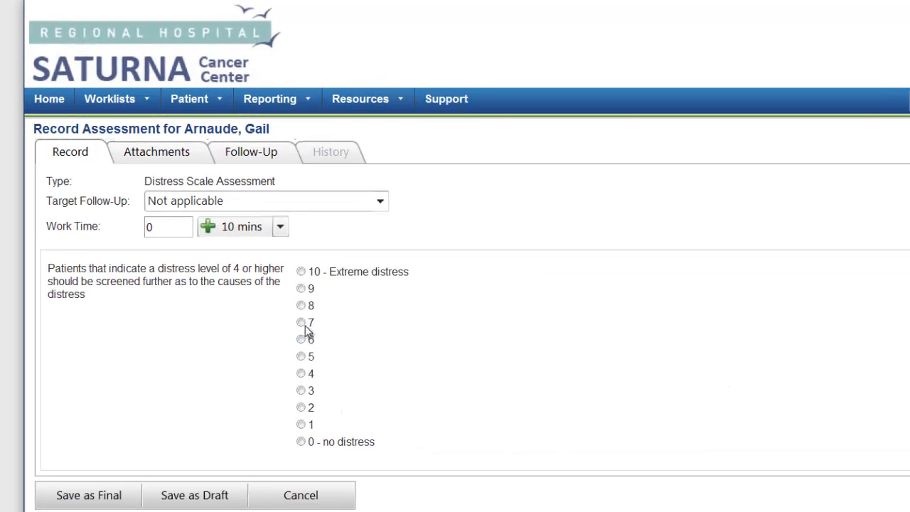
{"action": "left_click", "coordinate": [302, 305]}
{"action": "left_click", "coordinate": [78, 496]}
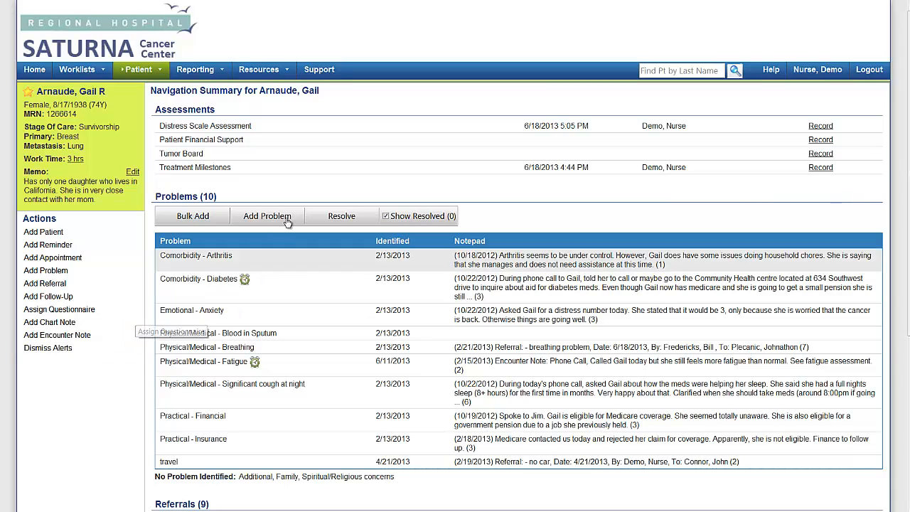
{"action": "left_click", "coordinate": [240, 130]}
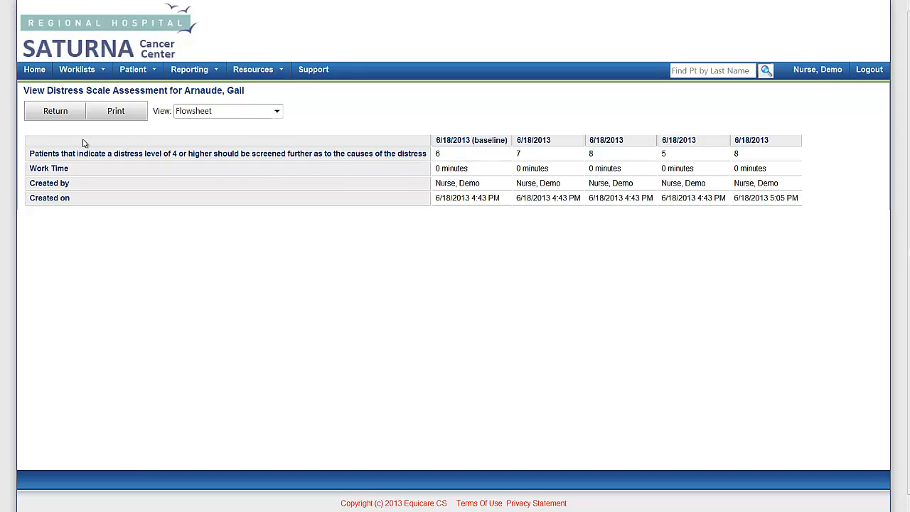
{"action": "left_click", "coordinate": [55, 111]}
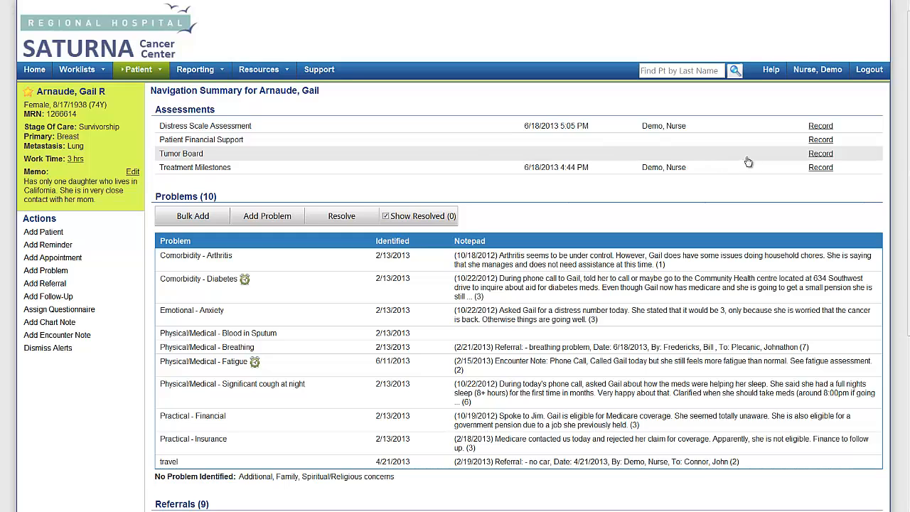
Step: Examine the fields of a new Breast Tumor Board Worksheet through to the plan of treatment and leave without saving
{"action": "left_click", "coordinate": [823, 156]}
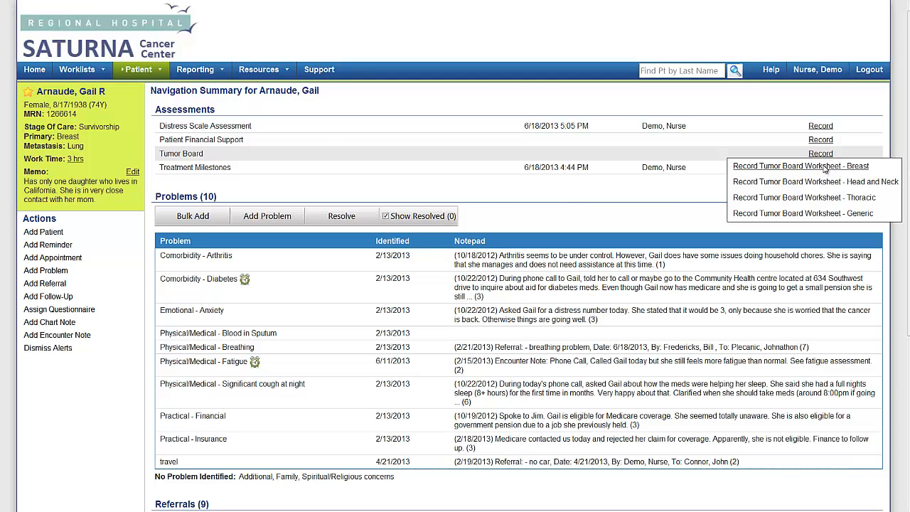
{"action": "left_click", "coordinate": [825, 168]}
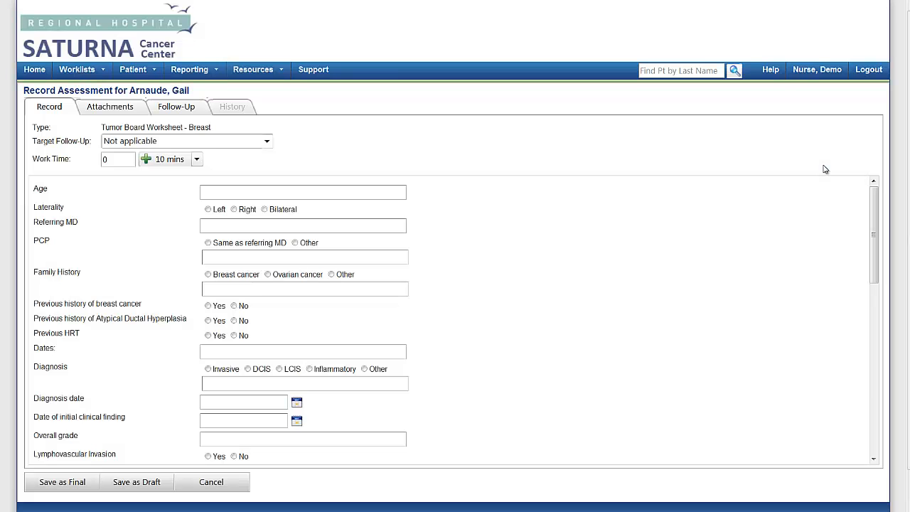
{"action": "scroll", "coordinate": [759, 231], "scroll_direction": "down", "scroll_amount": 10}
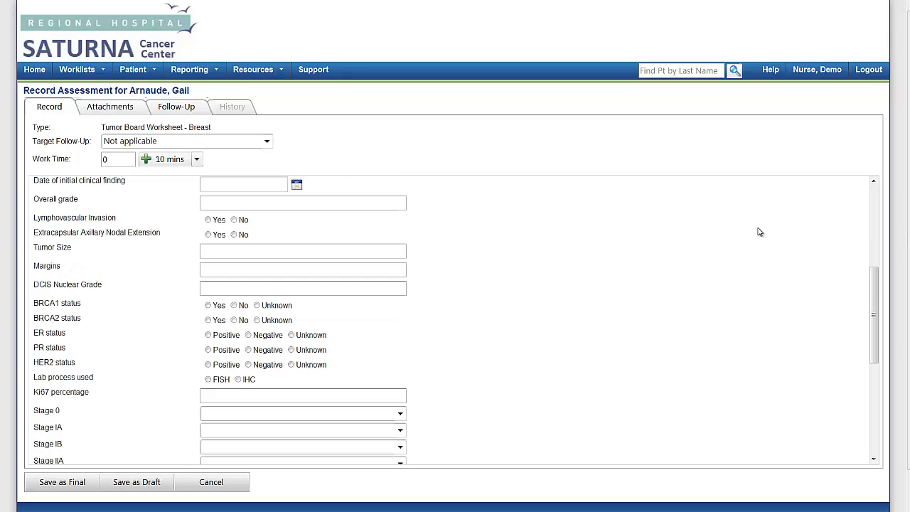
{"action": "scroll", "coordinate": [759, 231], "scroll_direction": "up", "scroll_amount": 1}
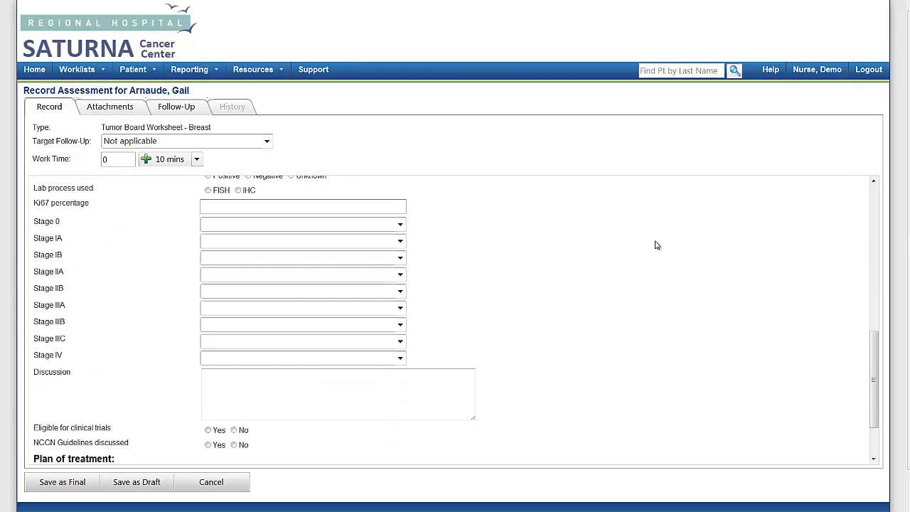
{"action": "scroll", "coordinate": [657, 245], "scroll_direction": "down", "scroll_amount": 3}
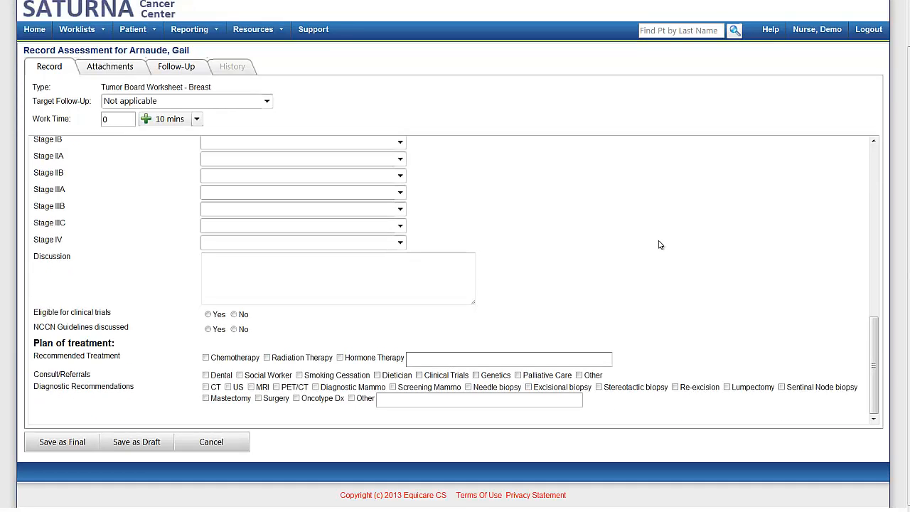
{"action": "left_click", "coordinate": [213, 451]}
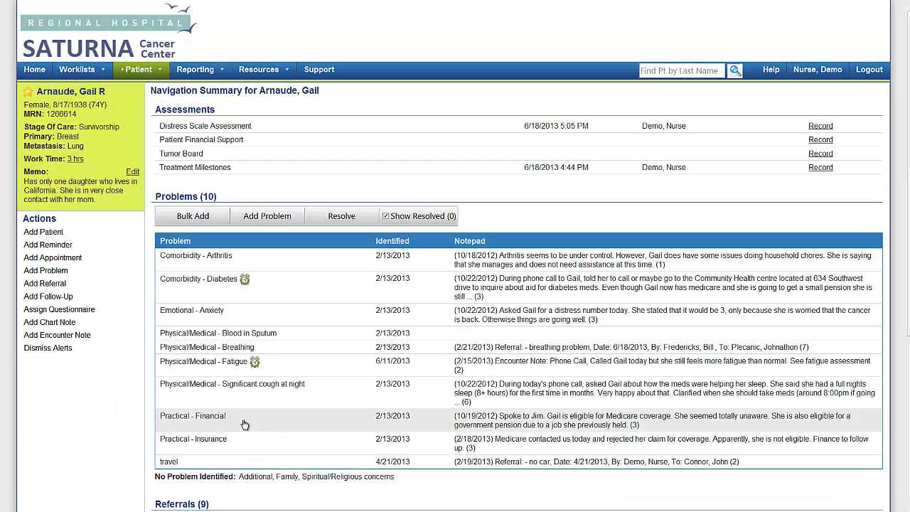
Step: Review the patient's Treatment Milestones flowsheet and the Work Time Breakdown
{"action": "left_click", "coordinate": [201, 170]}
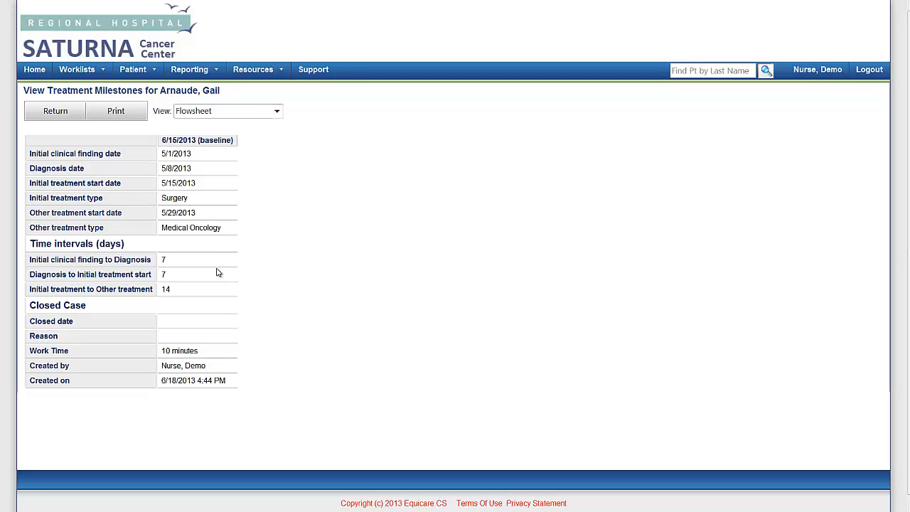
{"action": "left_click", "coordinate": [55, 112]}
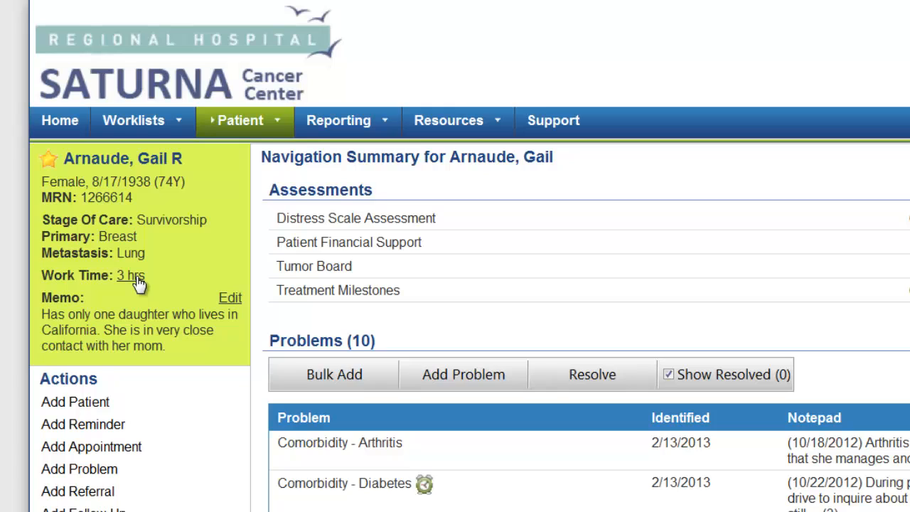
{"action": "left_click", "coordinate": [134, 279]}
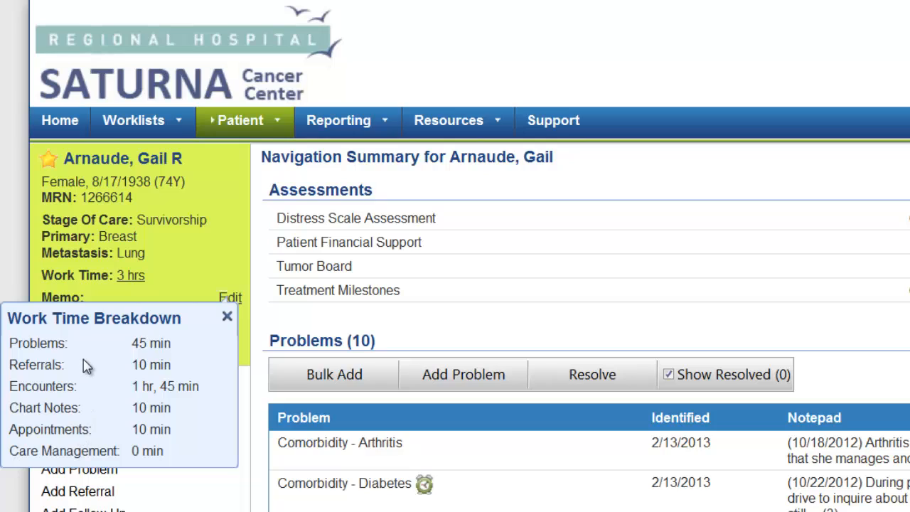
{"action": "left_click", "coordinate": [226, 319]}
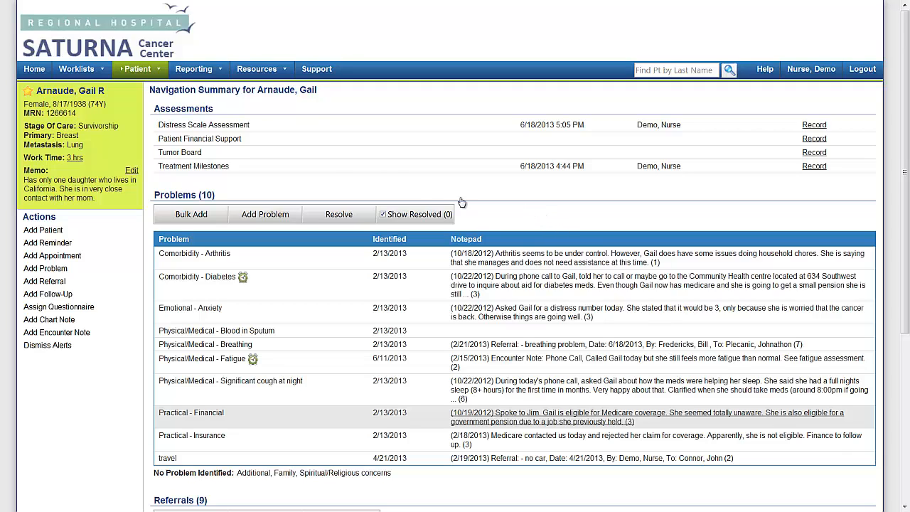
Step: From the operational reports, open the completed Problem Details Report for 1/21/2013 - 2/21/2013 in Excel
{"action": "mouse_move", "coordinate": [201, 76]}
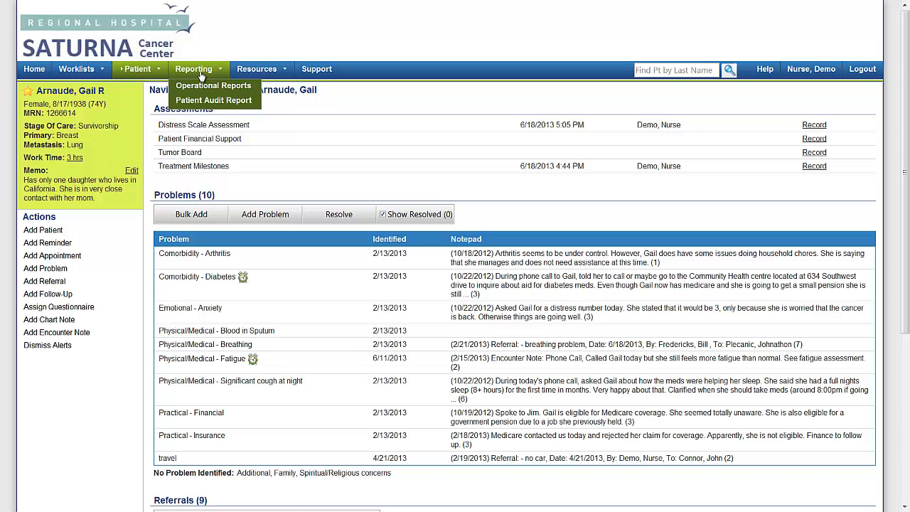
{"action": "left_click", "coordinate": [206, 86]}
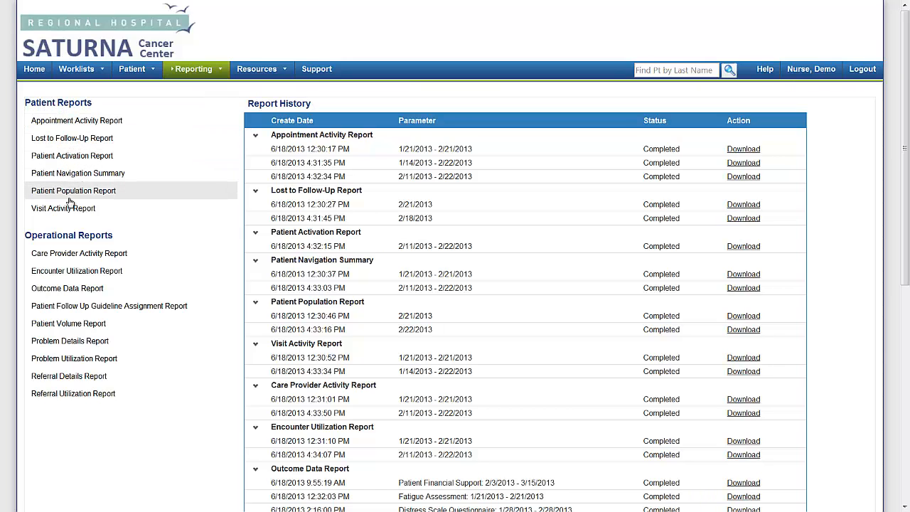
{"action": "left_click", "coordinate": [77, 344]}
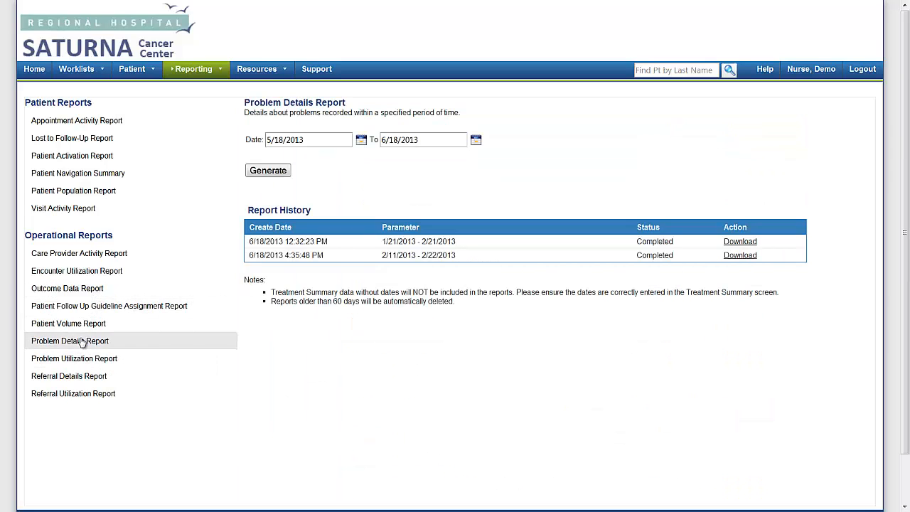
{"action": "left_click", "coordinate": [743, 241]}
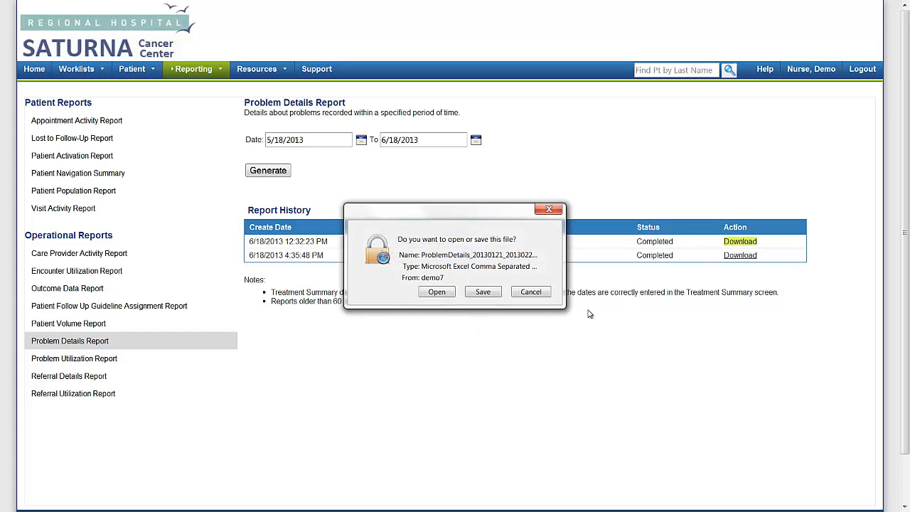
{"action": "left_click", "coordinate": [437, 293]}
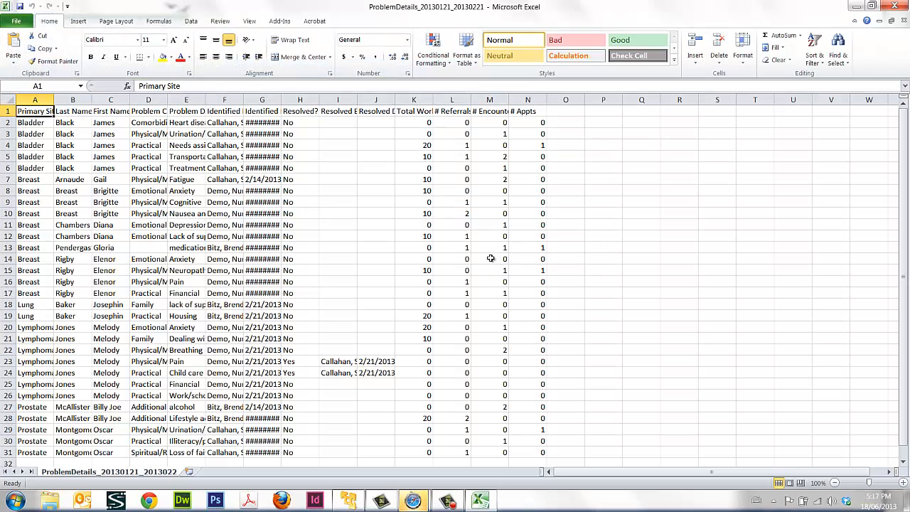
Step: Auto-fit all column widths in the Problem Details sheet and turn on filtering for the header row
{"action": "left_click", "coordinate": [10, 104]}
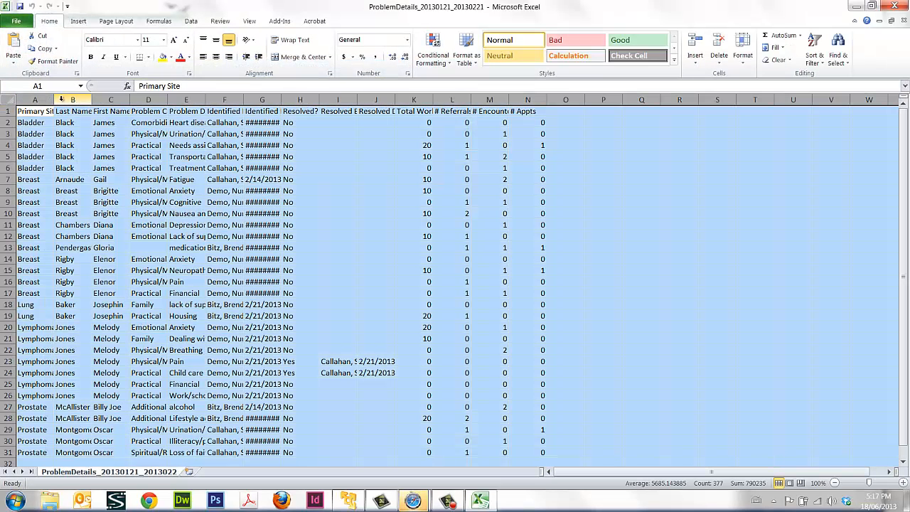
{"action": "double_click", "coordinate": [54, 99]}
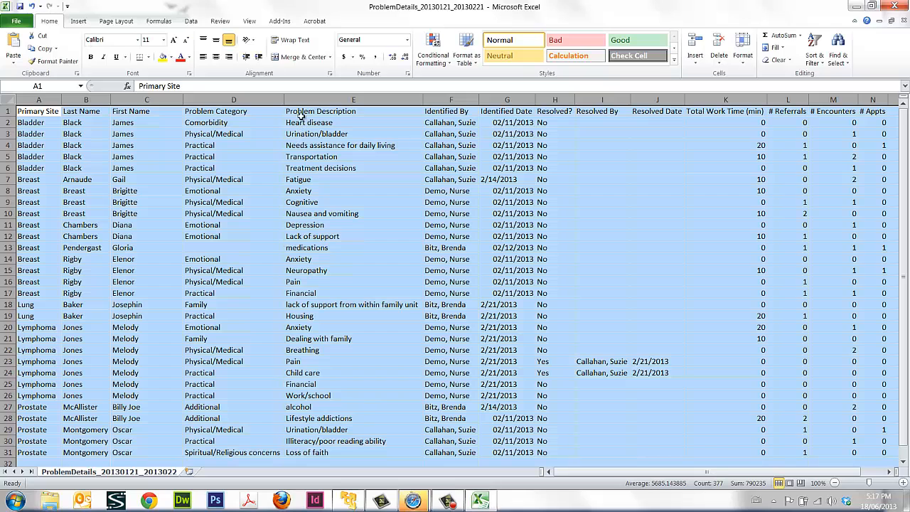
{"action": "left_click", "coordinate": [192, 22]}
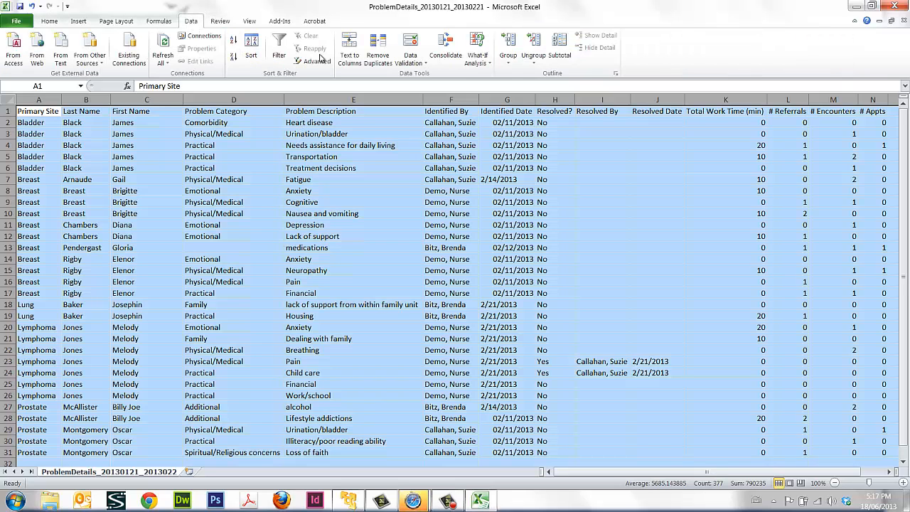
{"action": "left_click", "coordinate": [278, 49]}
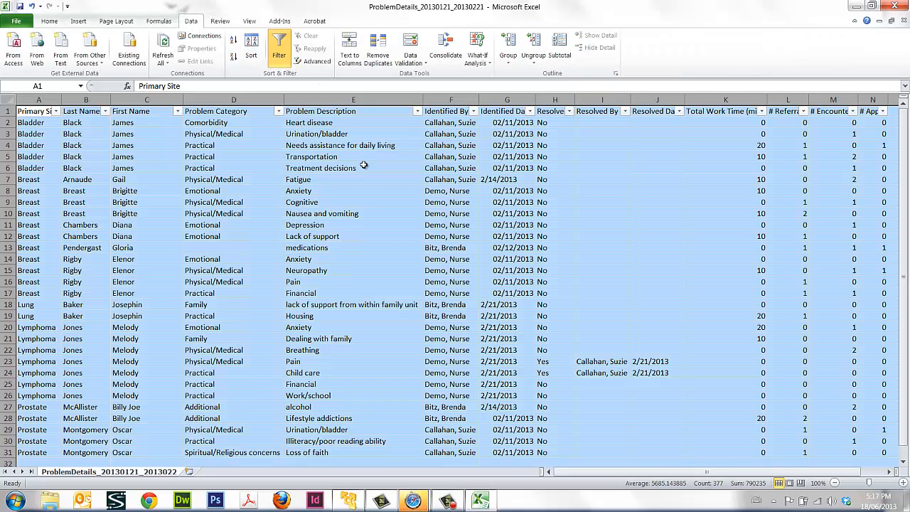
{"action": "left_click", "coordinate": [369, 191]}
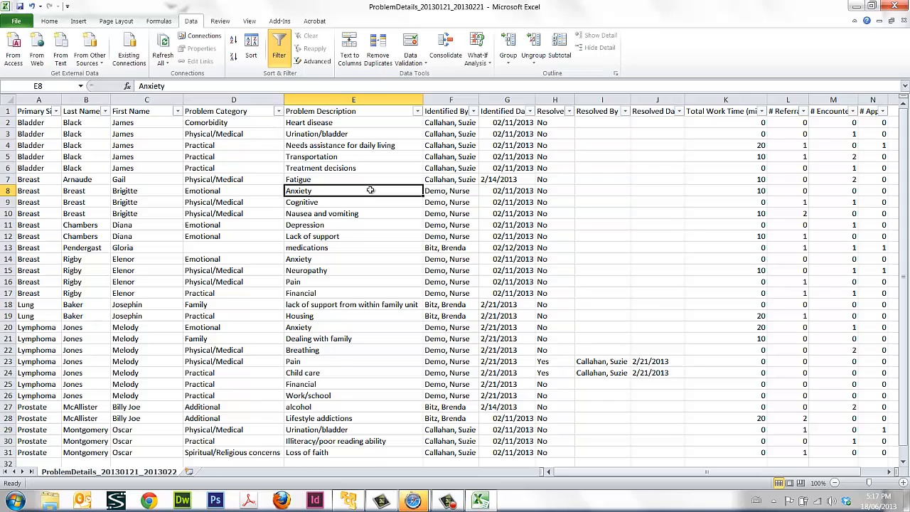
Step: Filter the Problem Description column to show only Cognitive and Depression
{"action": "left_click", "coordinate": [418, 111]}
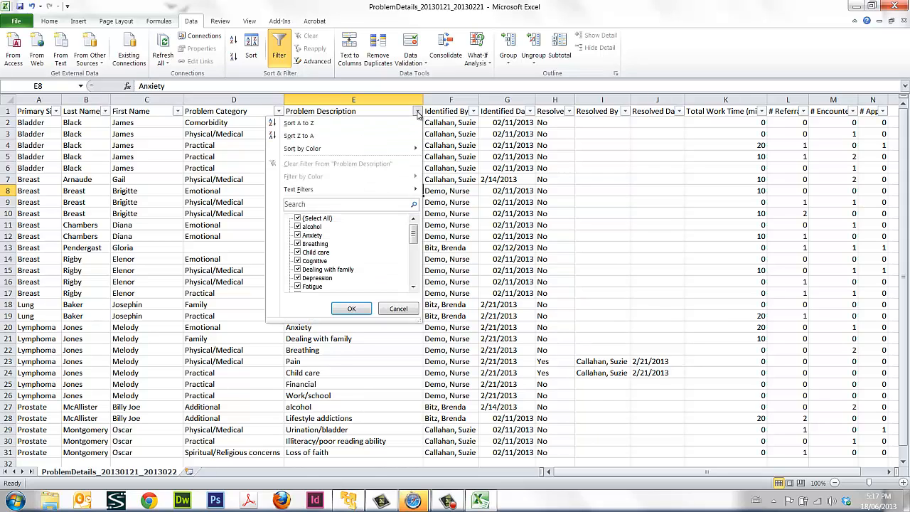
{"action": "left_click", "coordinate": [302, 220]}
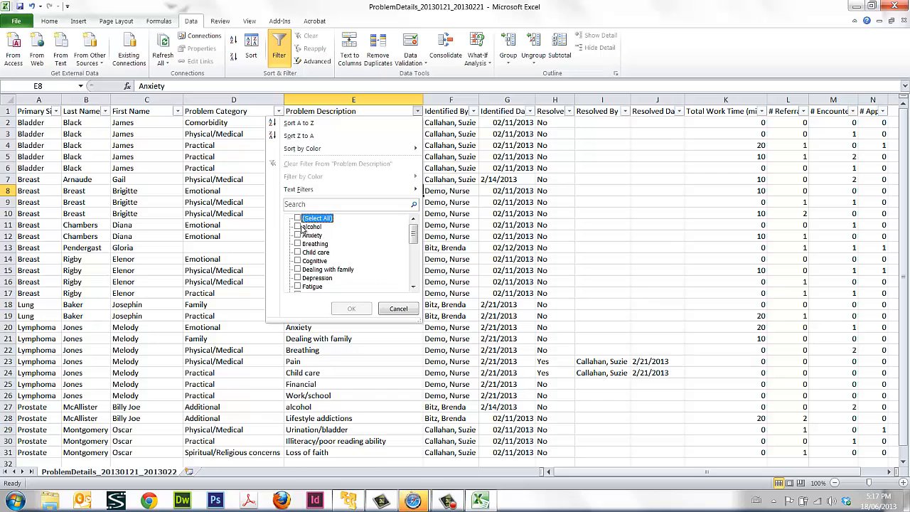
{"action": "left_click", "coordinate": [302, 262]}
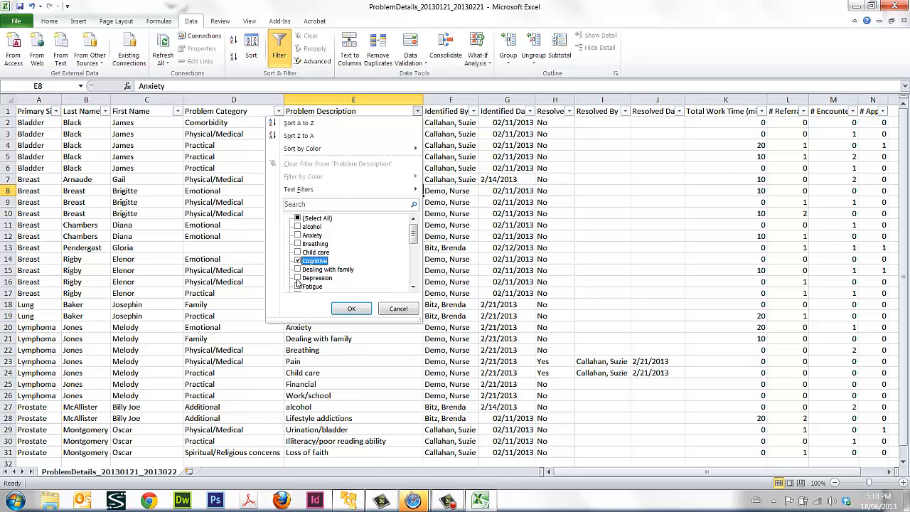
{"action": "left_click", "coordinate": [299, 278]}
{"action": "left_click", "coordinate": [352, 308]}
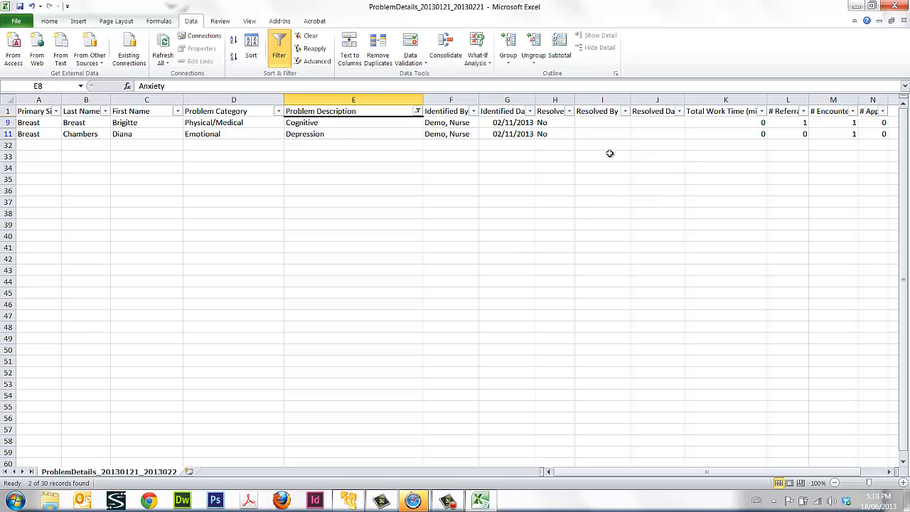
Step: Restore all entries in the Problem Description filter and close the workbook without saving the changes
{"action": "left_click", "coordinate": [418, 112]}
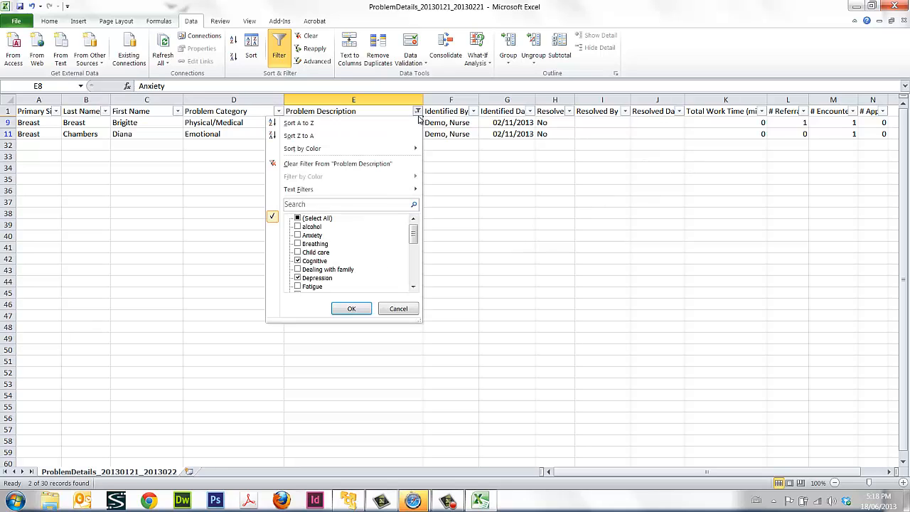
{"action": "left_click", "coordinate": [298, 219]}
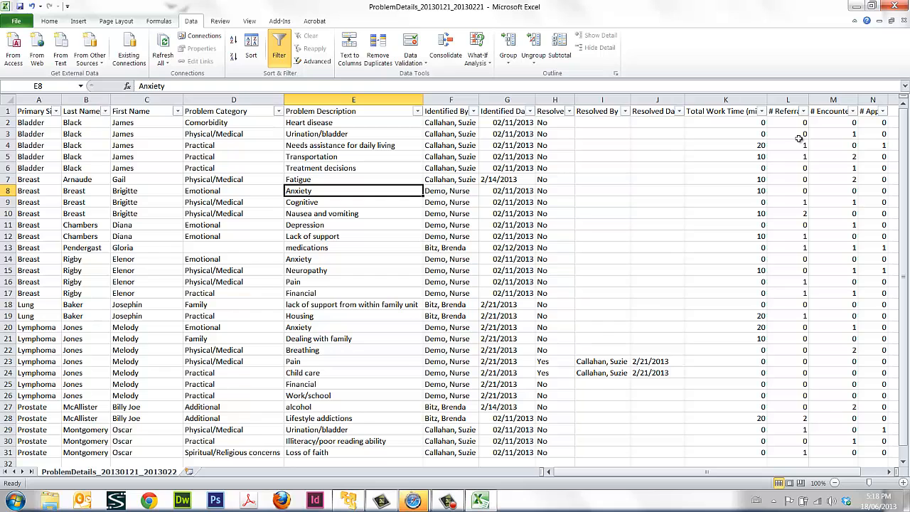
{"action": "left_click", "coordinate": [888, 5]}
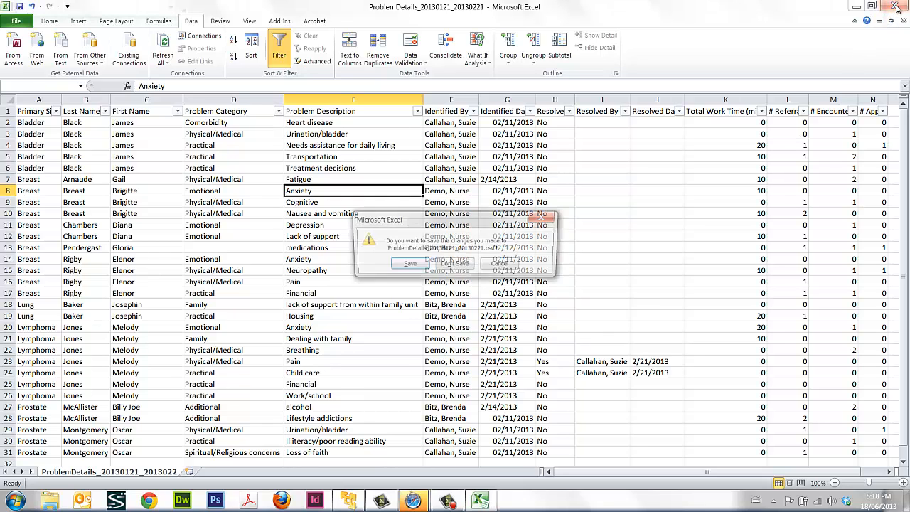
{"action": "left_click", "coordinate": [459, 264]}
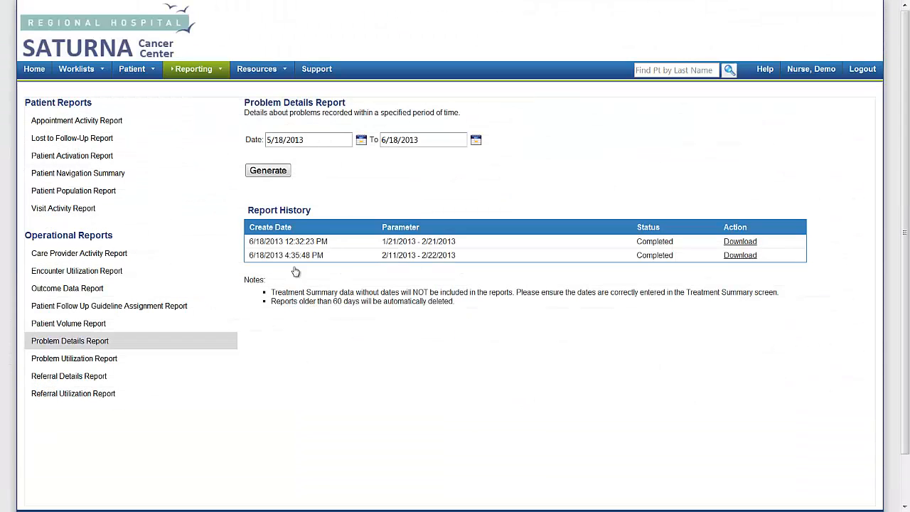